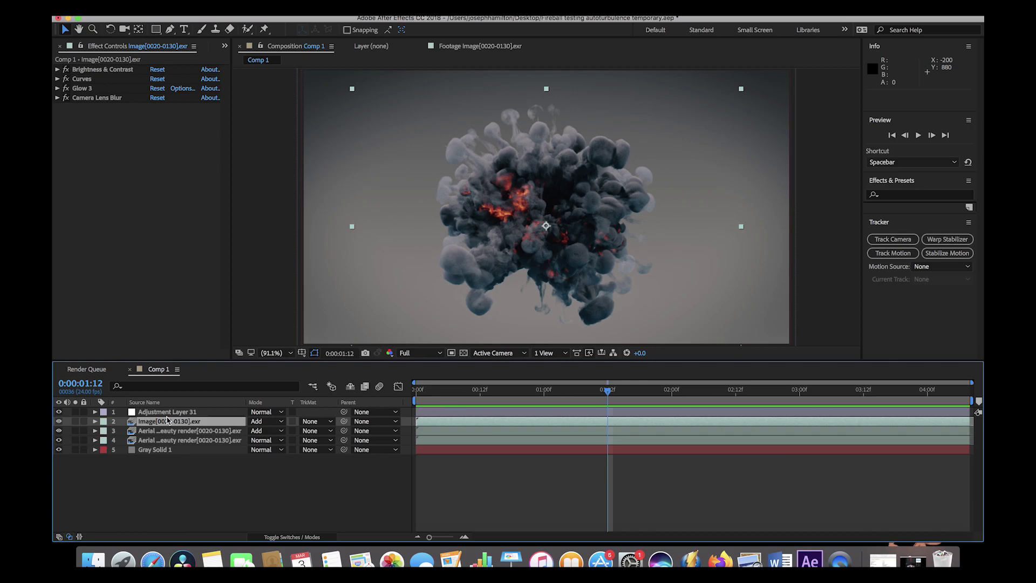
Step: Select Adjustment Layer 31 to show its Lumetri Color settings in Effect Controls
click(167, 413)
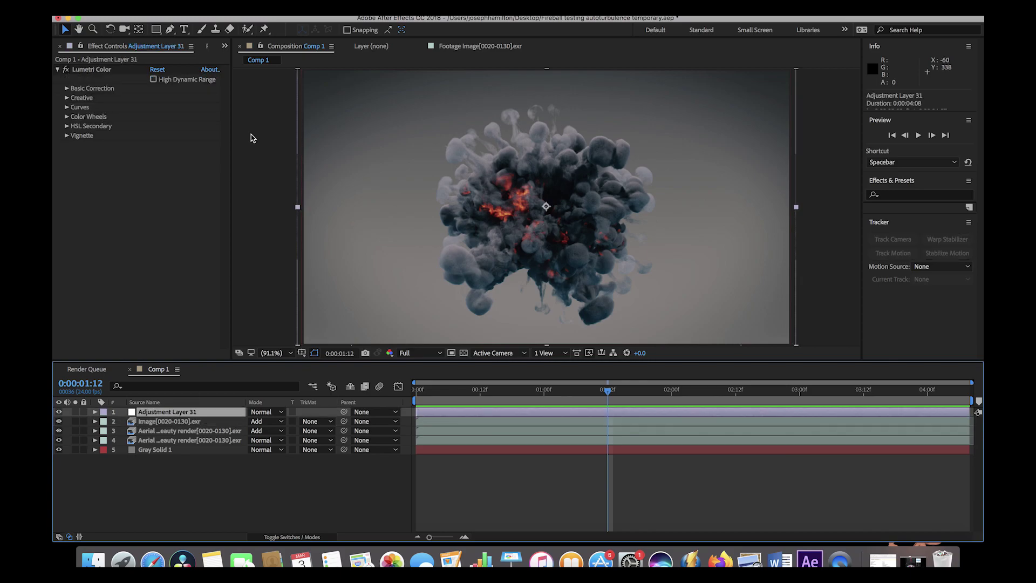
Step: Inspect the effects on the beauty render, Gray Solid 1 and Image[0020-0130].exr layers, hiding layers 2–3
click(168, 441)
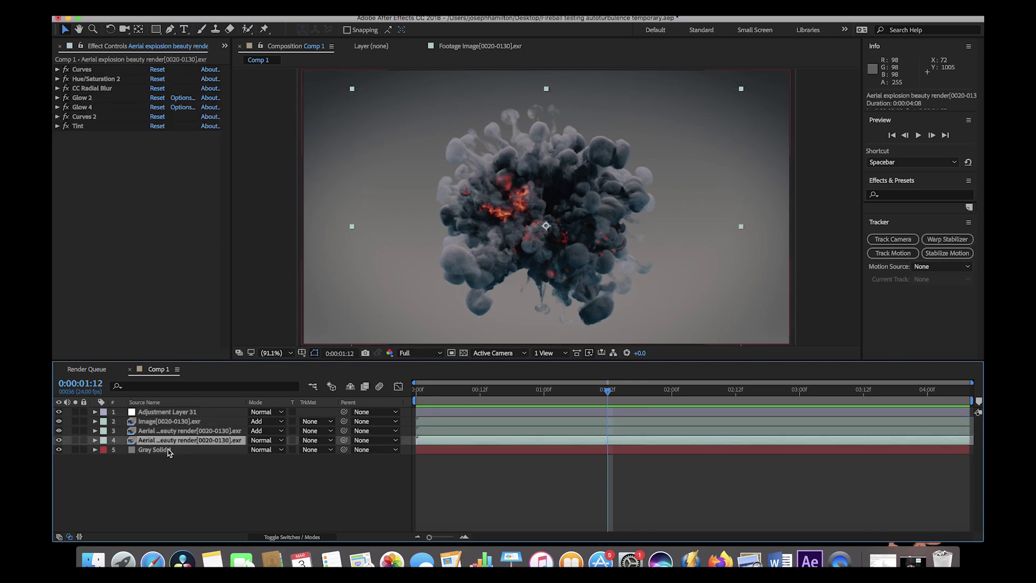
click(167, 450)
click(59, 451)
click(162, 441)
drag(59, 421, 60, 431)
click(155, 444)
click(178, 431)
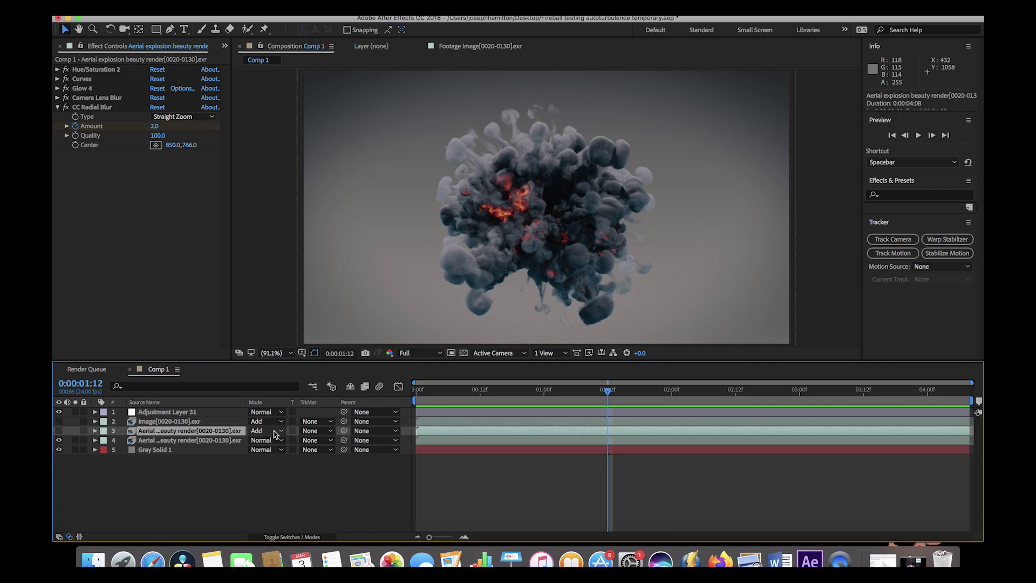
click(153, 422)
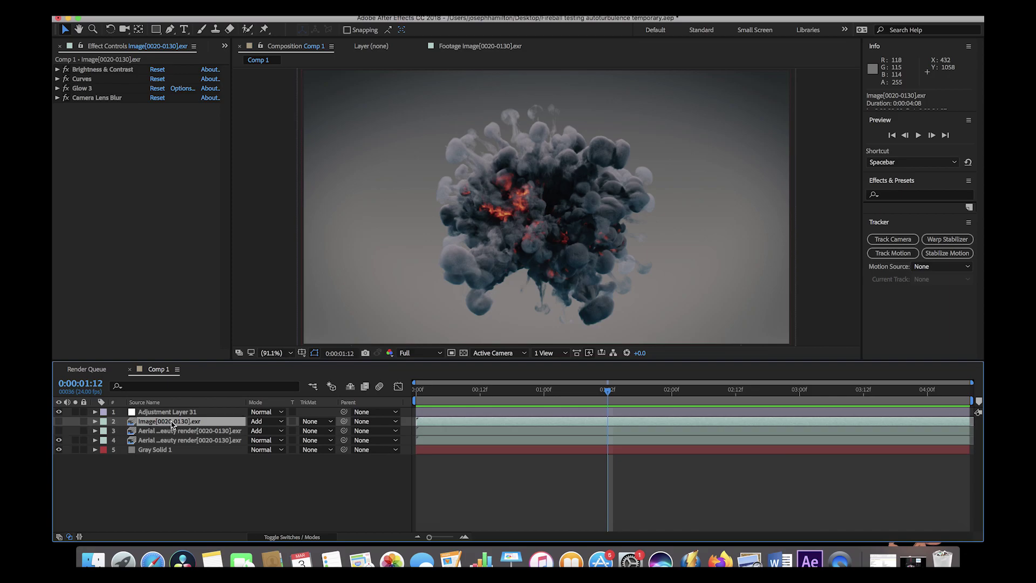
Step: Turn layers 2 and 3 back on and RAM-preview the full explosion
drag(59, 421, 58, 431)
key(space)
click(829, 191)
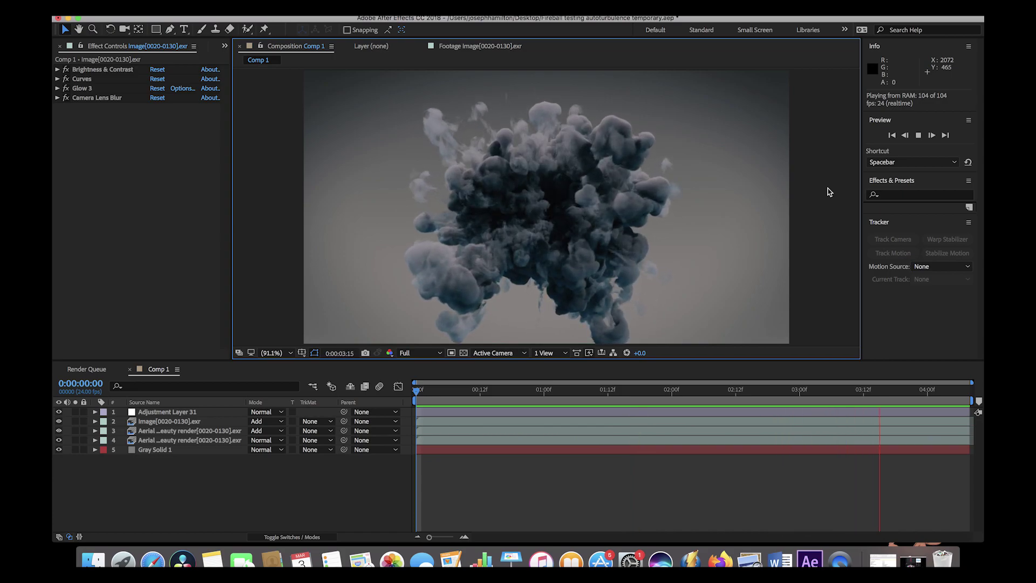
Step: Stop the preview at 0:00:01:19 and toggle Lumetri Color off and back on to compare
click(144, 413)
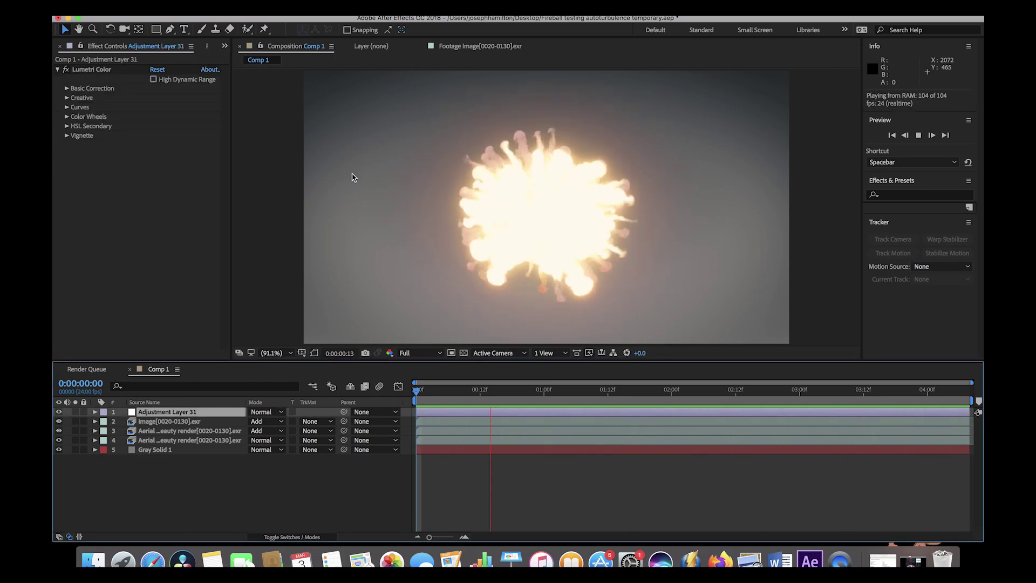
key(space)
click(67, 71)
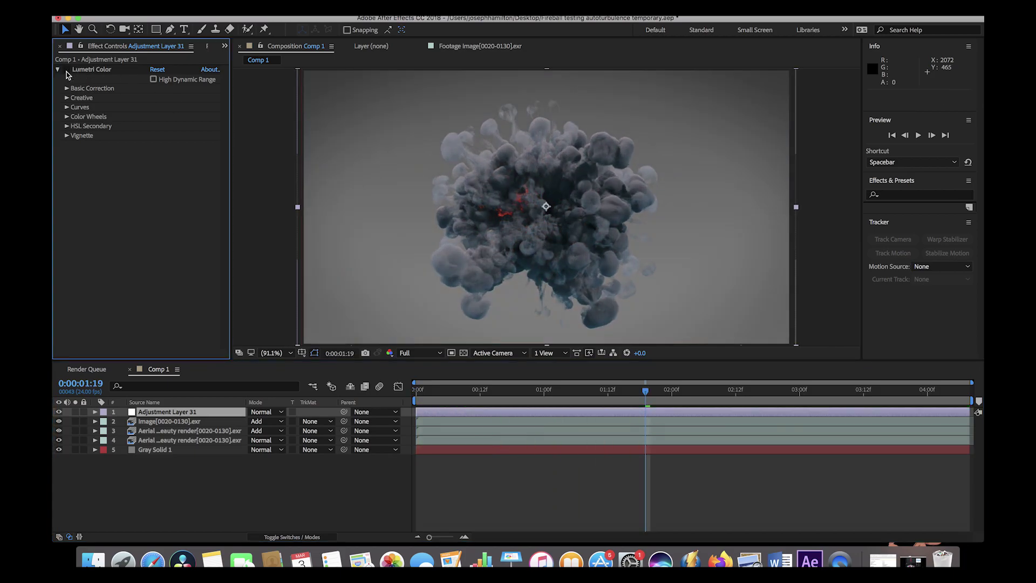
click(66, 70)
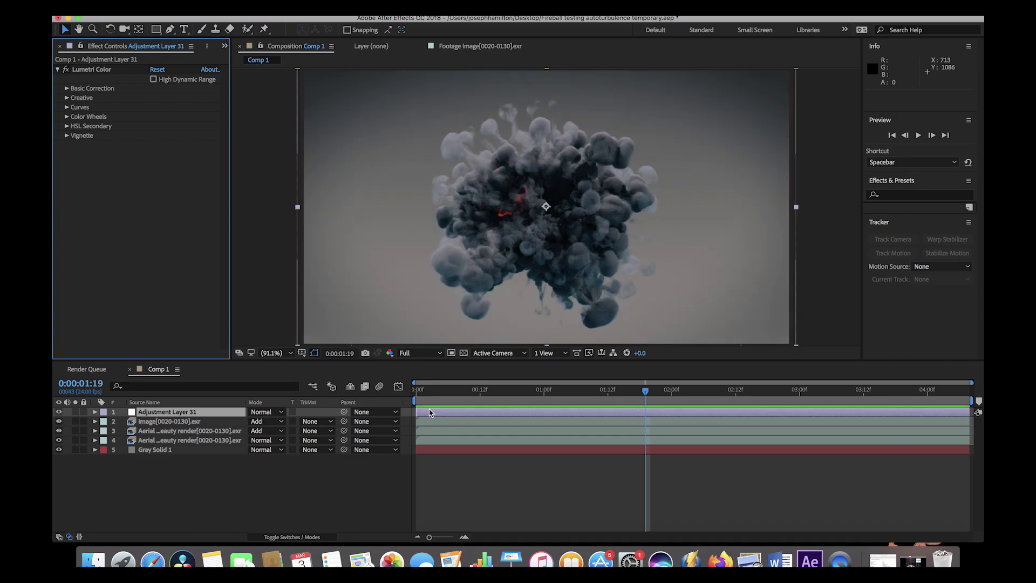
click(429, 440)
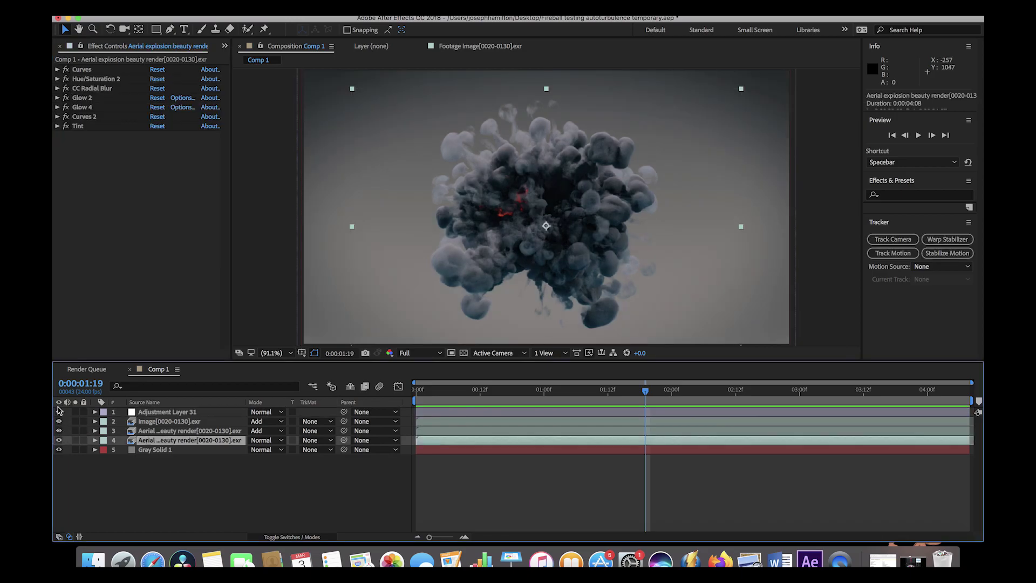
Step: Hide layers 1–3 and disable all of the beauty render's color effects, including Curves
drag(60, 413, 60, 431)
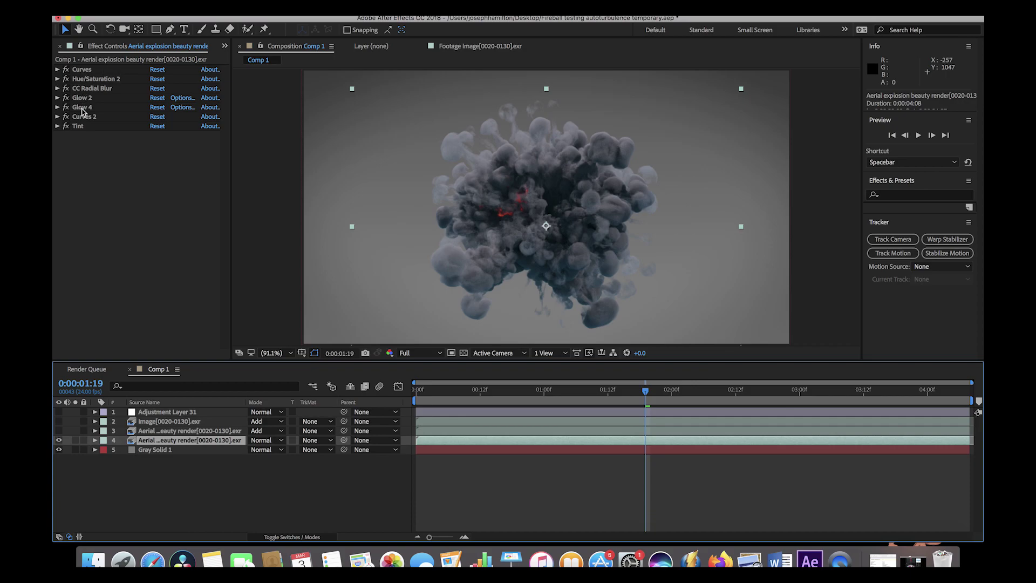
drag(65, 80, 65, 130)
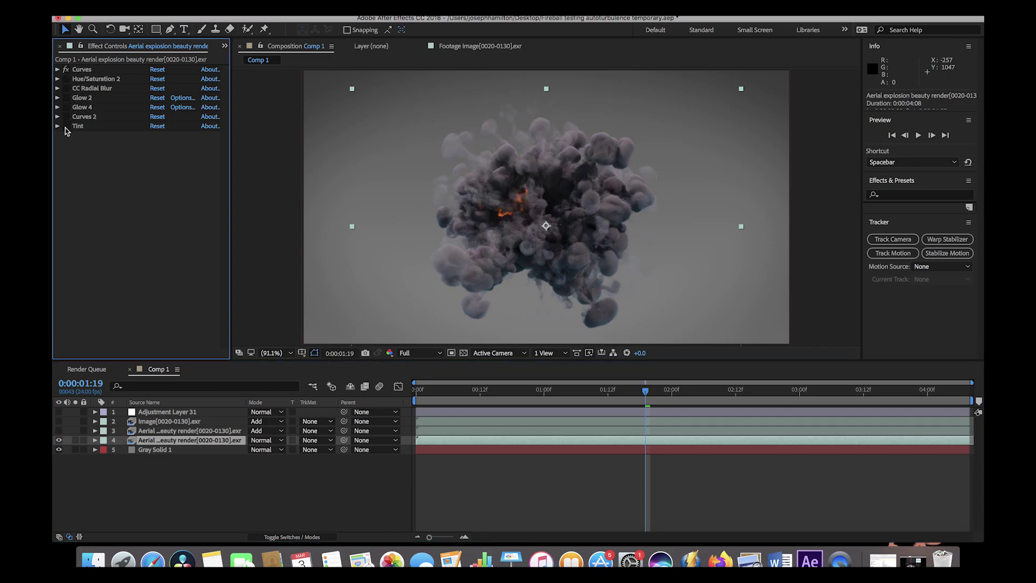
click(65, 70)
Step: Scrub to 0:00:01:02 and open the Curves effect's graph
click(545, 399)
mouse_move(545, 399)
mouse_down()
mouse_move(530, 394)
mouse_move(555, 396)
mouse_up()
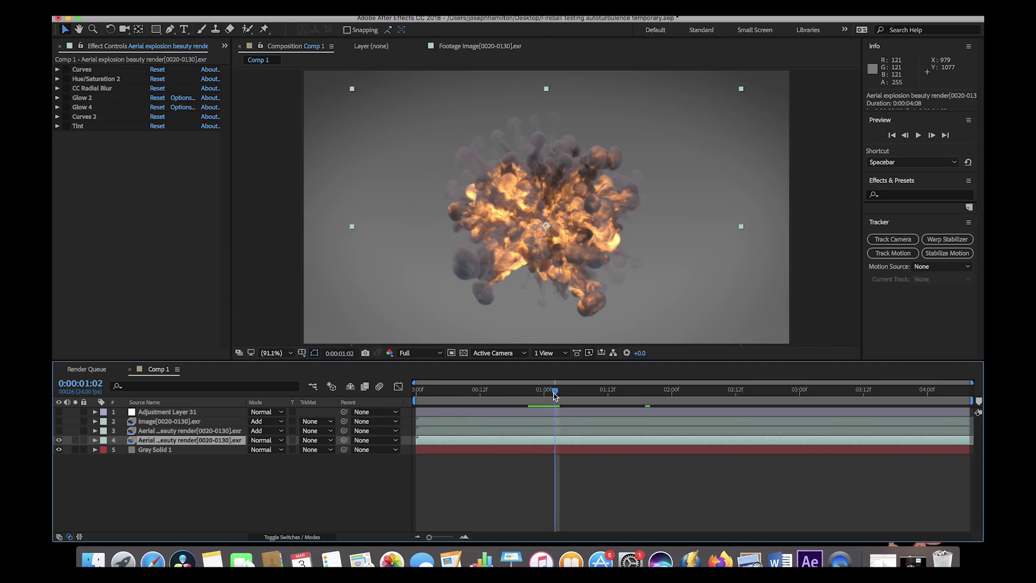
click(65, 69)
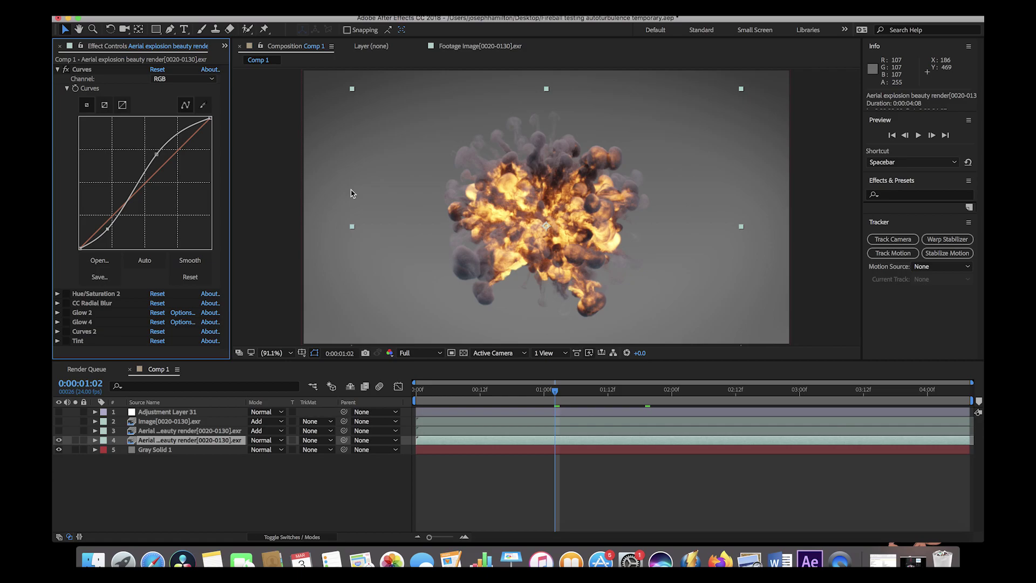
Step: Collapse Curves and expand Hue/Saturation 2 to show Yellow Saturation 48 and Lightness -52
click(57, 69)
click(59, 78)
click(58, 80)
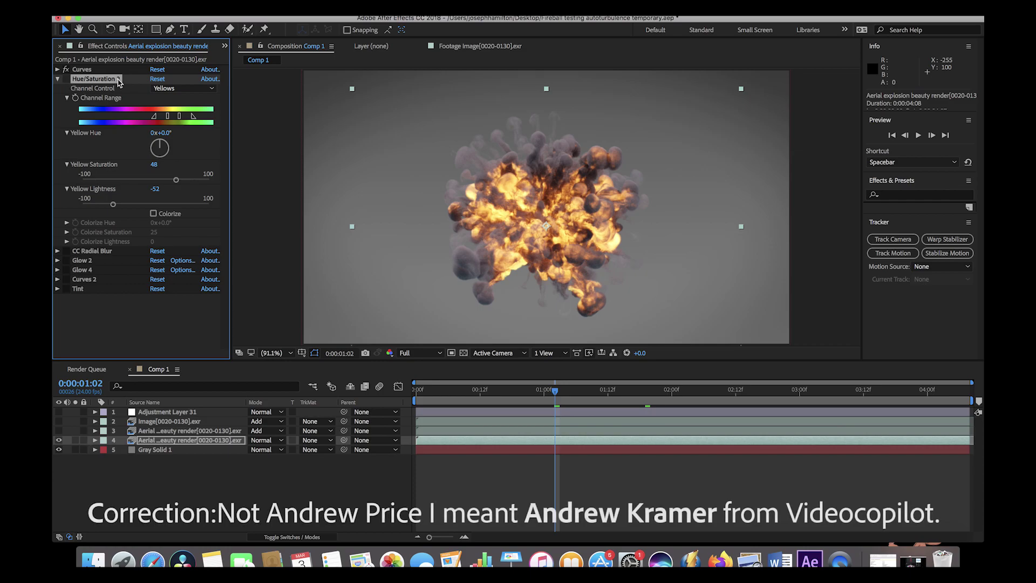
Step: Enable Hue/Saturation 2 and try a brighter Reds lightness, then return to the Yellows channel
click(65, 80)
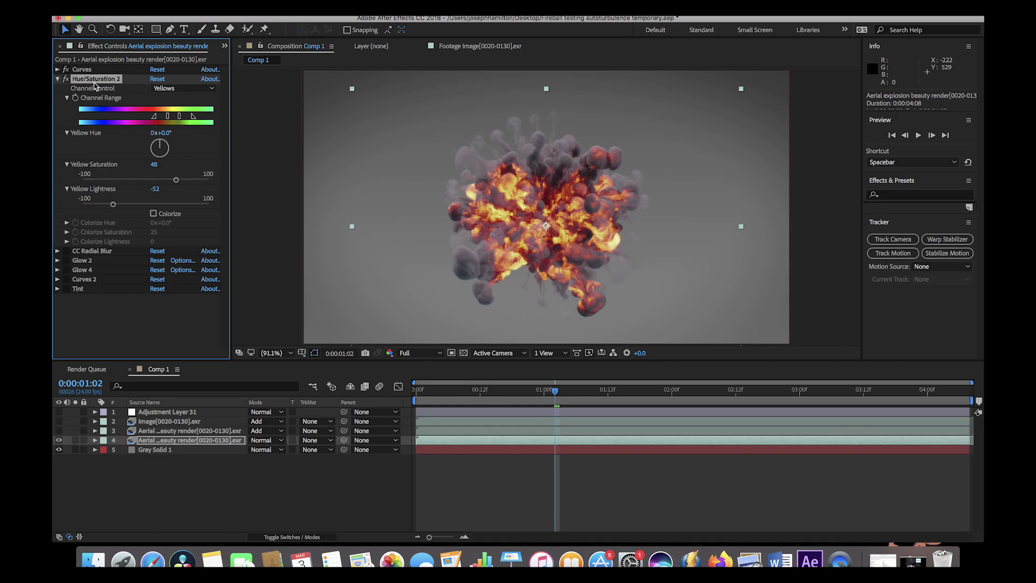
click(165, 89)
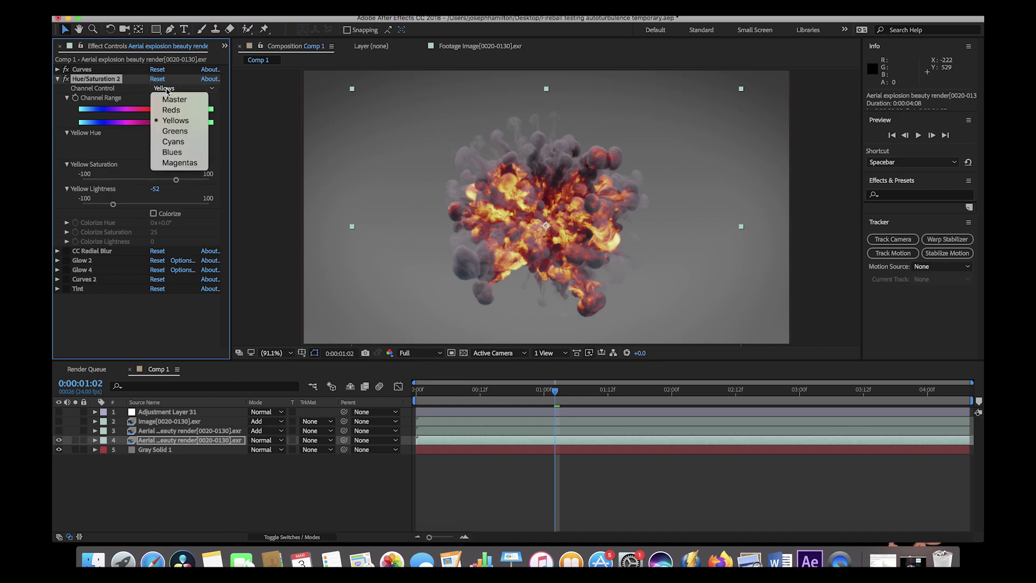
click(171, 110)
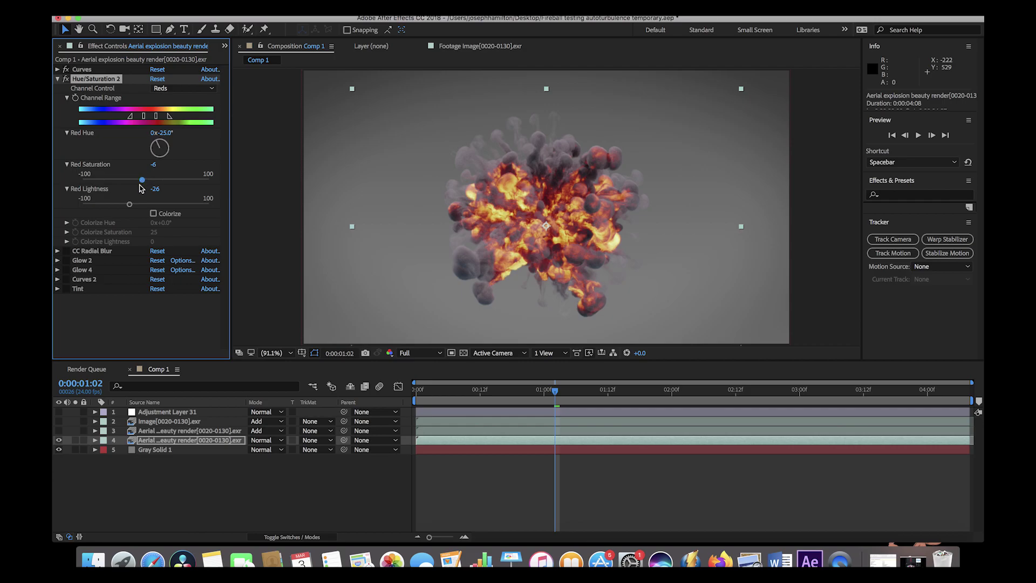
mouse_move(129, 205)
mouse_down()
mouse_move(182, 205)
mouse_move(130, 205)
mouse_up()
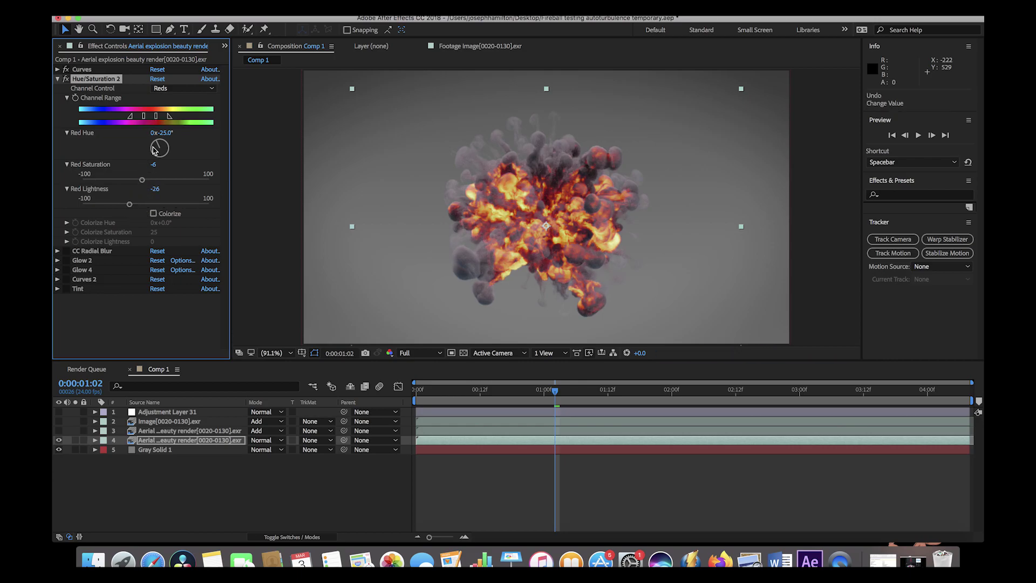
click(167, 89)
click(169, 121)
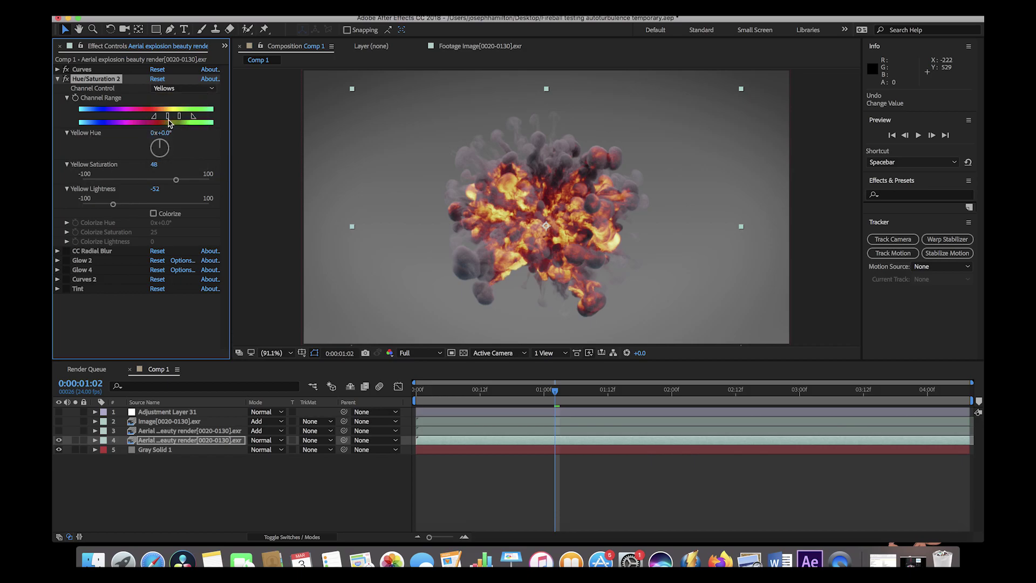
Step: Trial Yellow Saturation 37 and Lightness -25, then restore 48 and -52 and collapse the effect
mouse_move(114, 206)
mouse_down()
mouse_move(161, 206)
mouse_move(130, 205)
mouse_up()
click(176, 181)
mouse_move(176, 180)
mouse_down()
mouse_move(133, 180)
mouse_move(169, 182)
mouse_up()
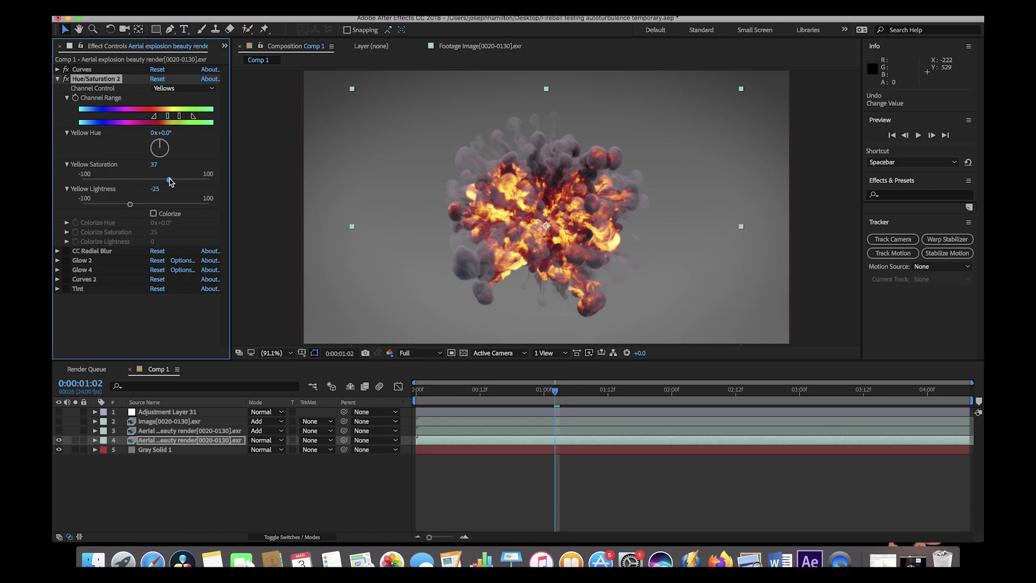
drag(169, 182, 176, 181)
drag(130, 204, 113, 204)
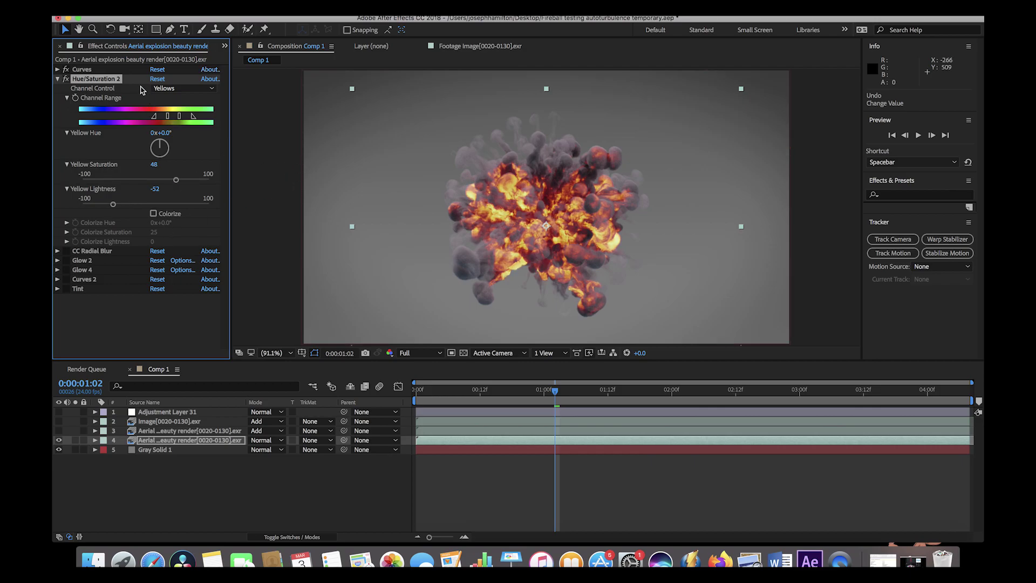
click(57, 79)
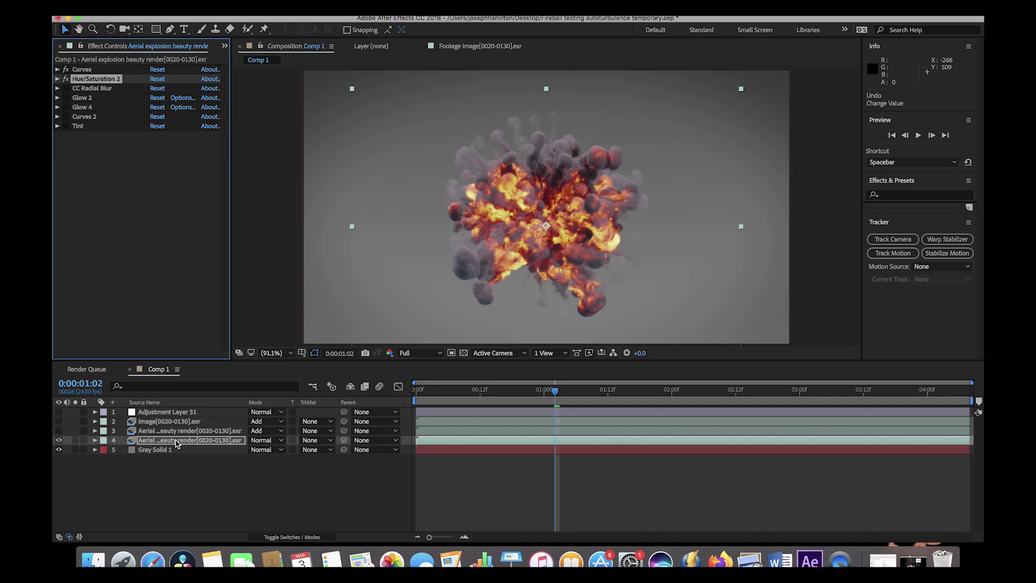
Step: Reveal layer 4's effect keyframes, view the bright 0:16 frame, then return to 0:00:01:02
click(95, 440)
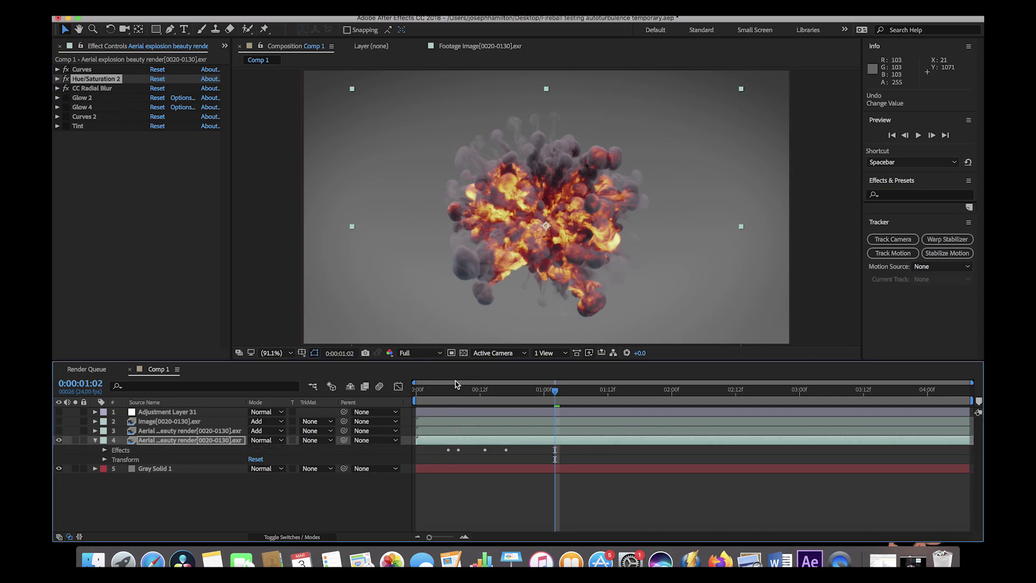
click(502, 389)
click(91, 88)
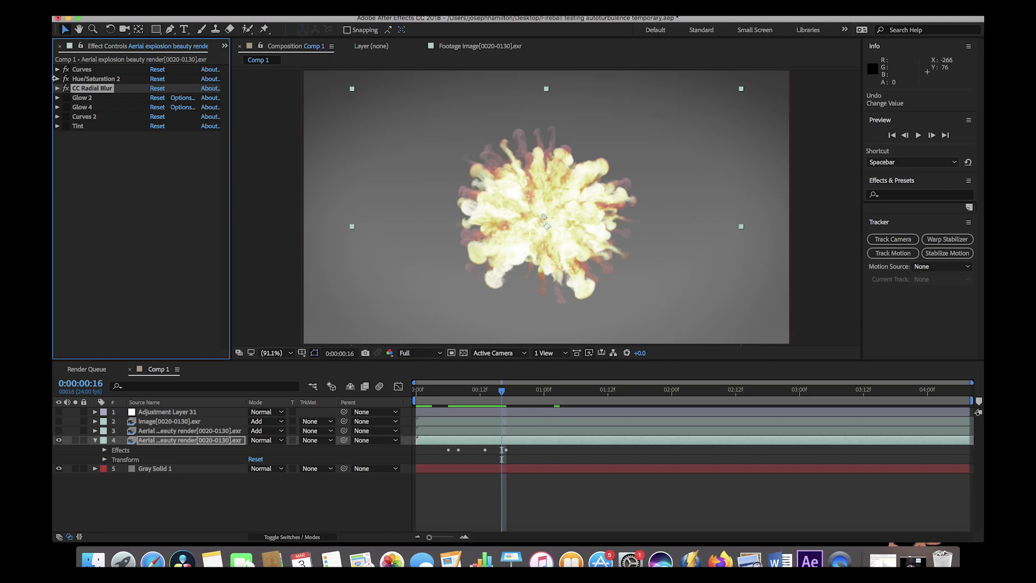
click(544, 390)
drag(547, 392, 554, 390)
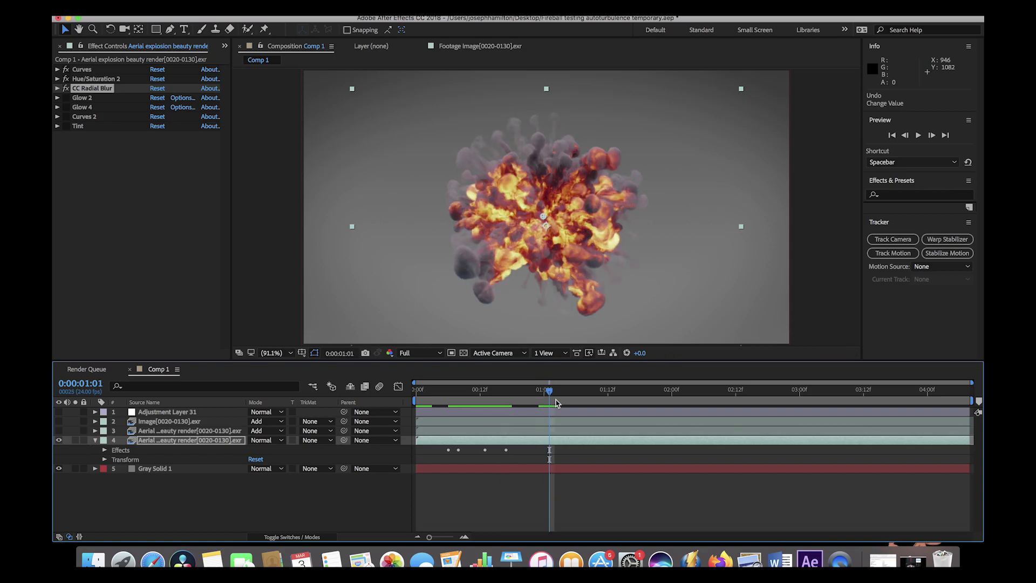
Step: Experiment with Glow 2's threshold and radius, undoing the threshold change to keep 72.9% and radius 44.0
click(57, 97)
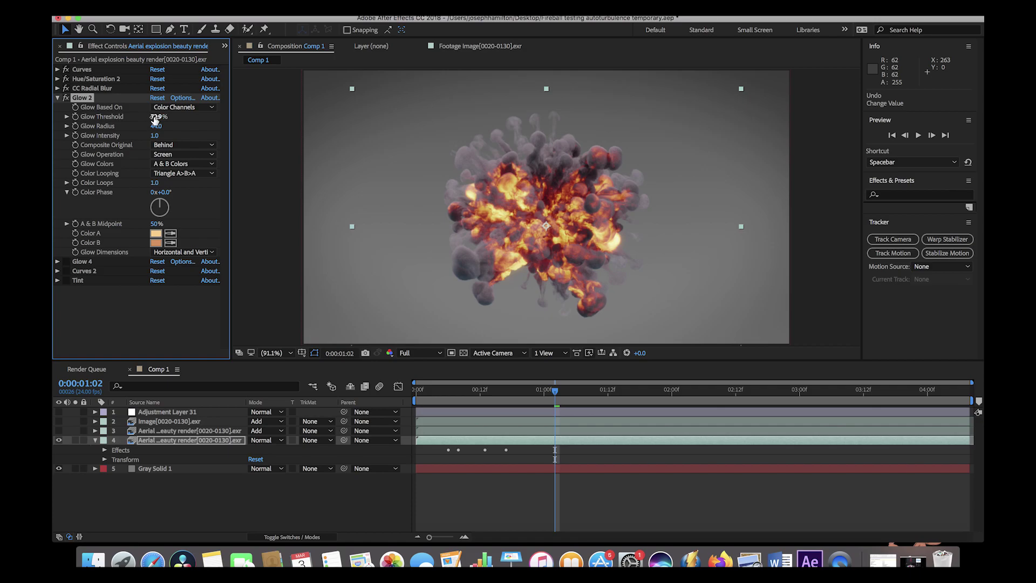
drag(156, 119, 114, 123)
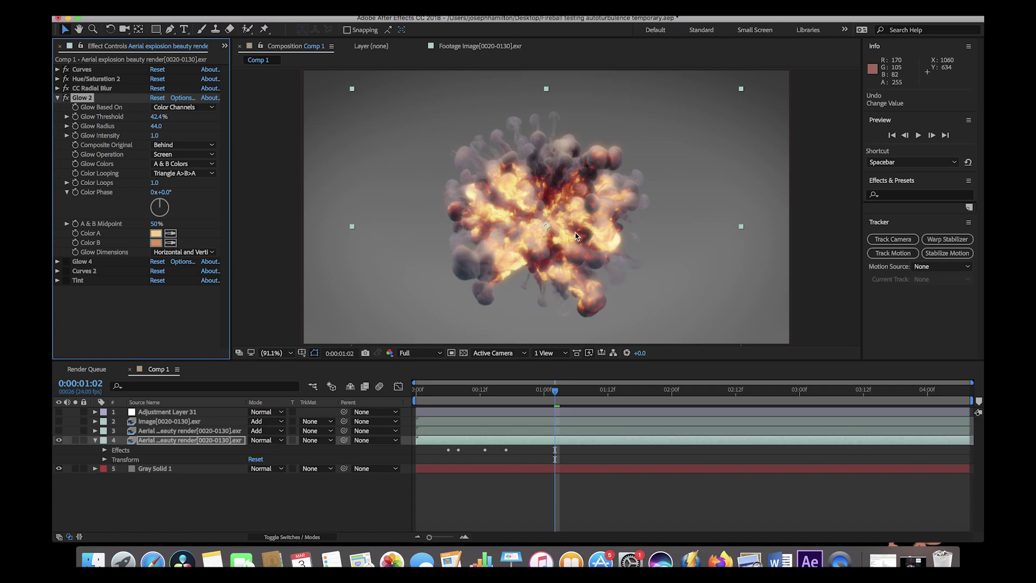
key(super+z)
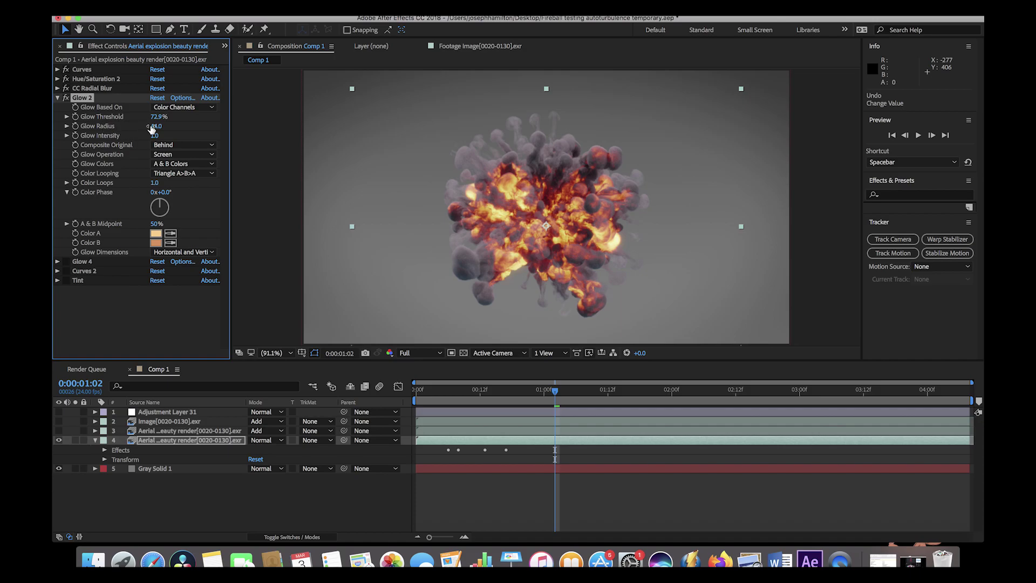
mouse_move(153, 128)
mouse_down()
mouse_move(215, 127)
mouse_move(92, 121)
mouse_move(140, 116)
mouse_up()
click(58, 98)
click(57, 107)
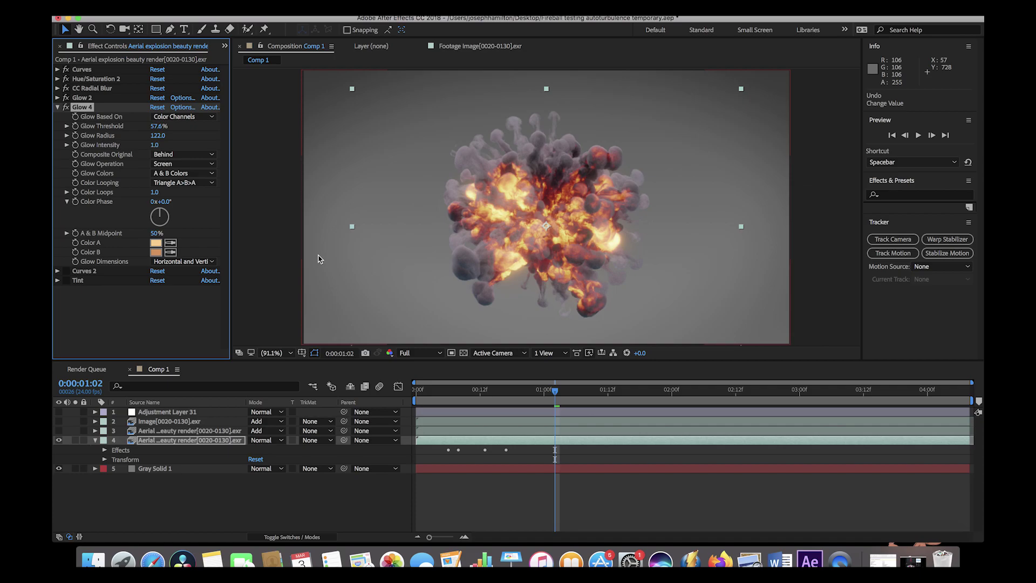
Step: Close Glow 4's settings after reviewing its 57.6% threshold and 122.0 radius
click(57, 107)
click(65, 117)
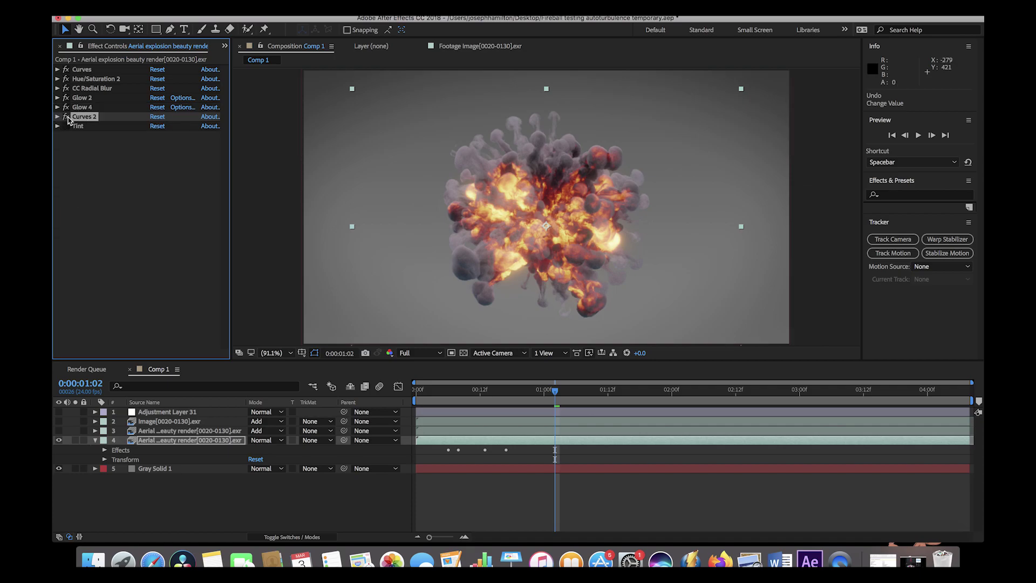
Step: Delete Curves 2, check Tint's 6.0% amount, then select the beauty render layers in the timeline
click(58, 116)
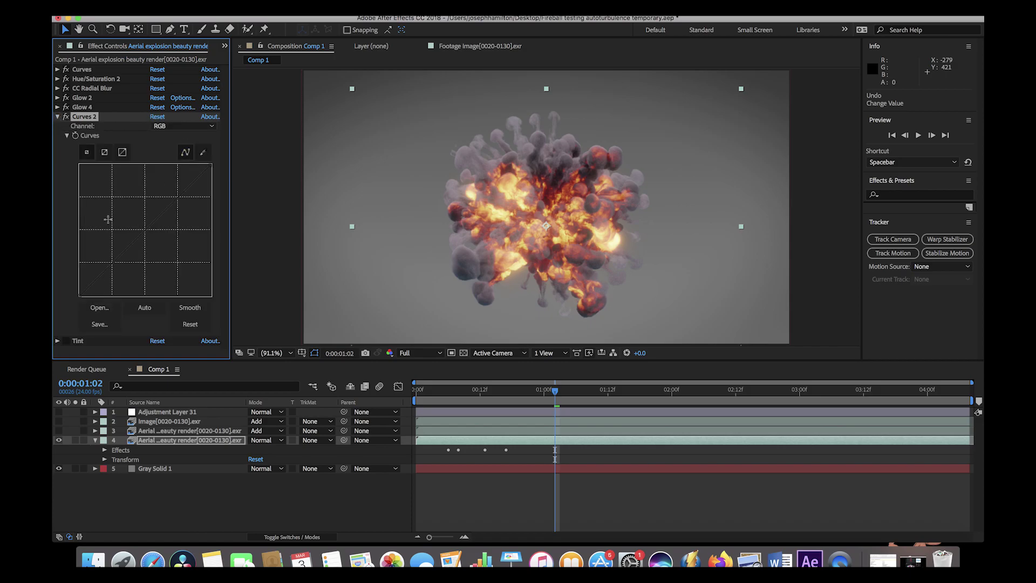
key(Delete)
click(78, 120)
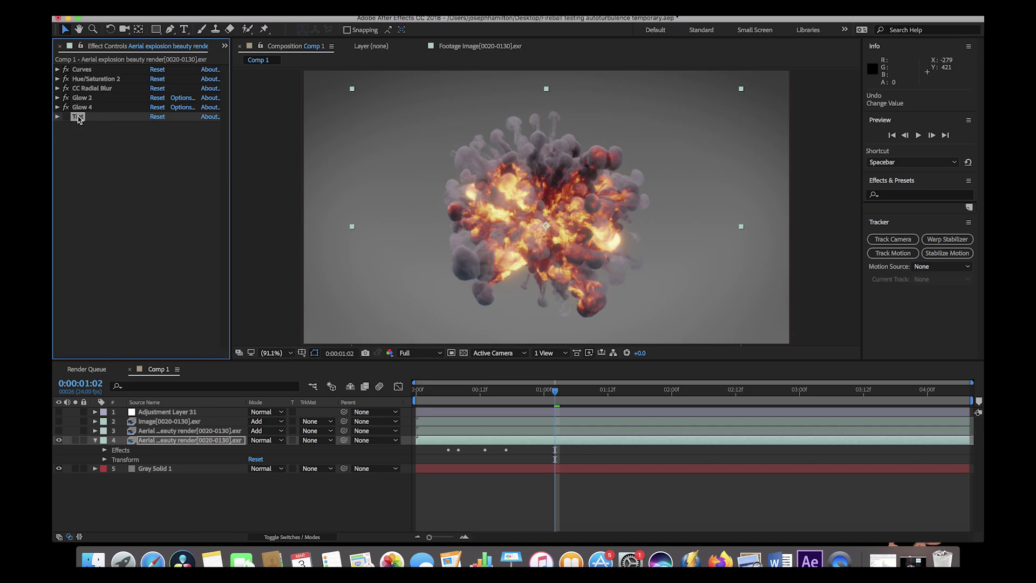
click(58, 117)
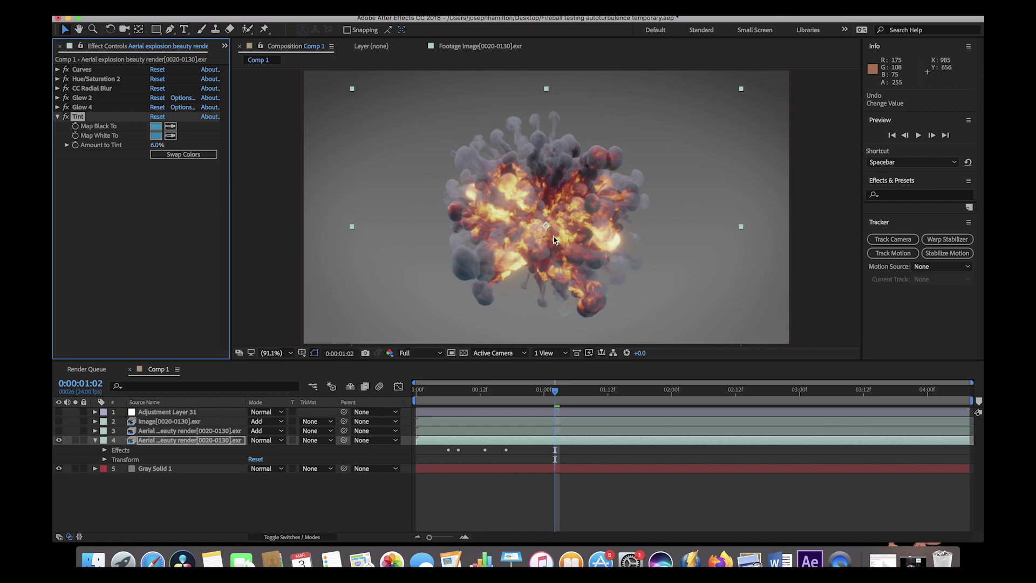
click(58, 116)
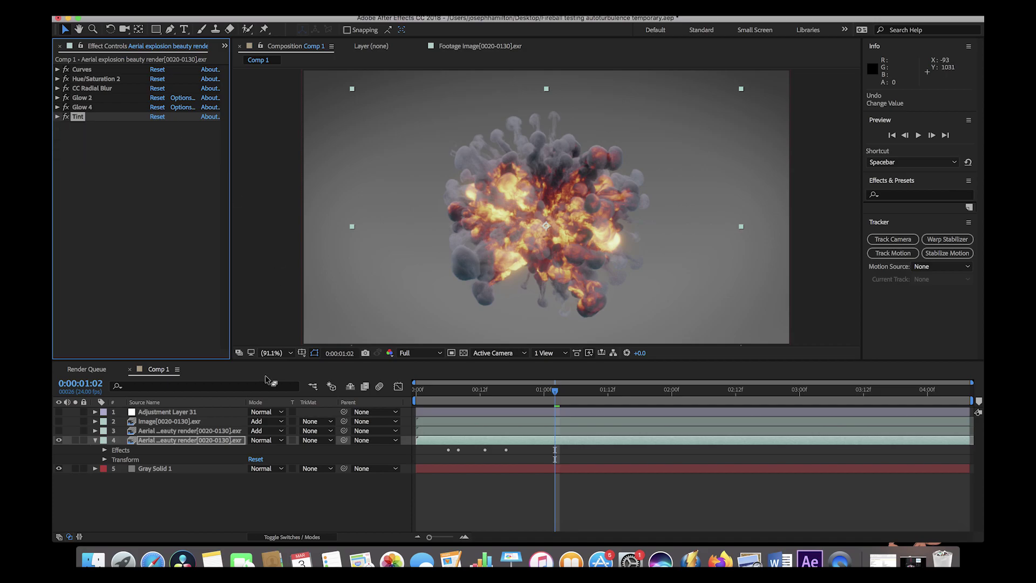
click(158, 445)
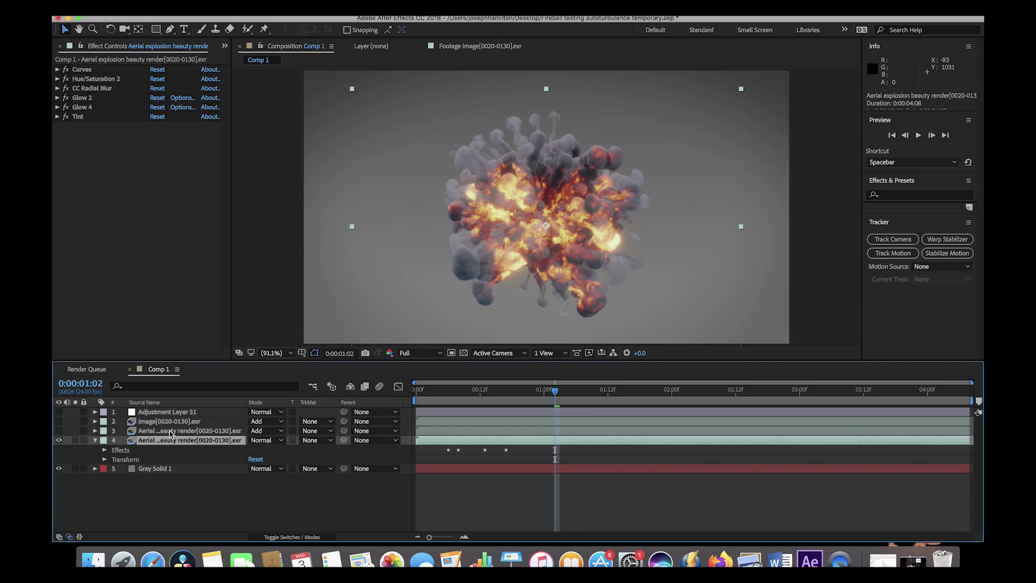
click(170, 431)
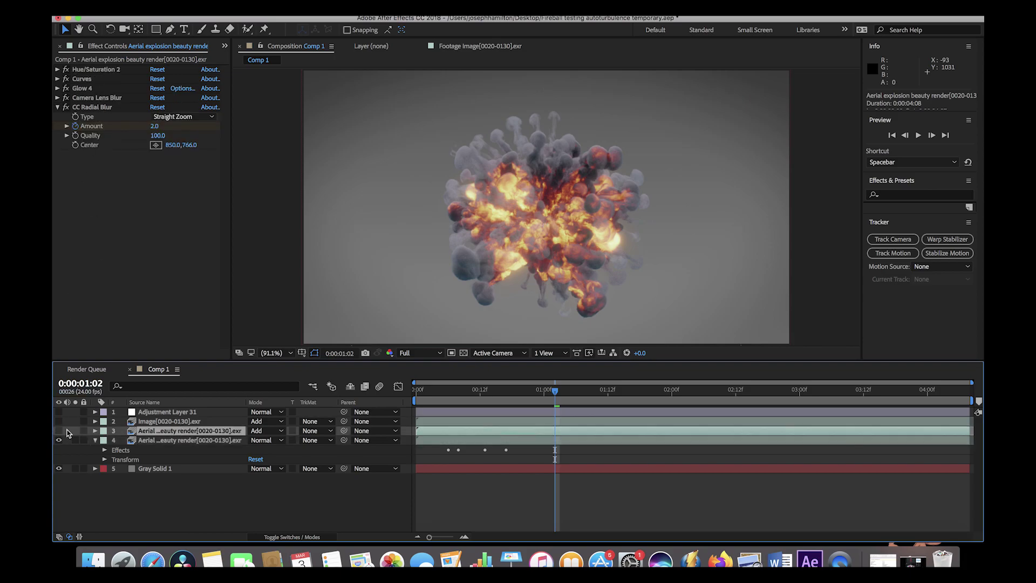
Step: Make the upper beauty render visible and review its Hue/Saturation 2 and Curves settings
click(77, 339)
click(59, 430)
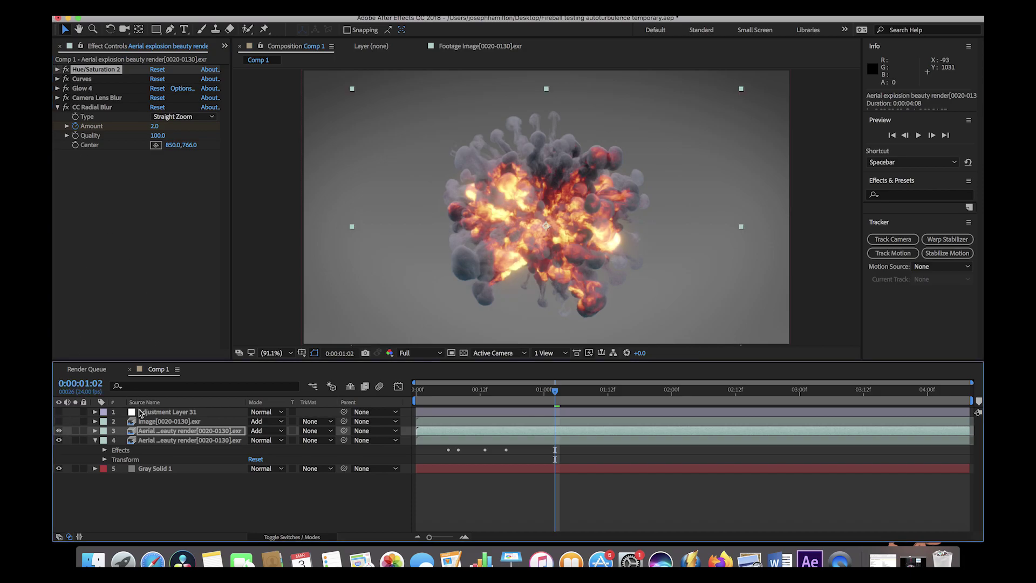
click(59, 70)
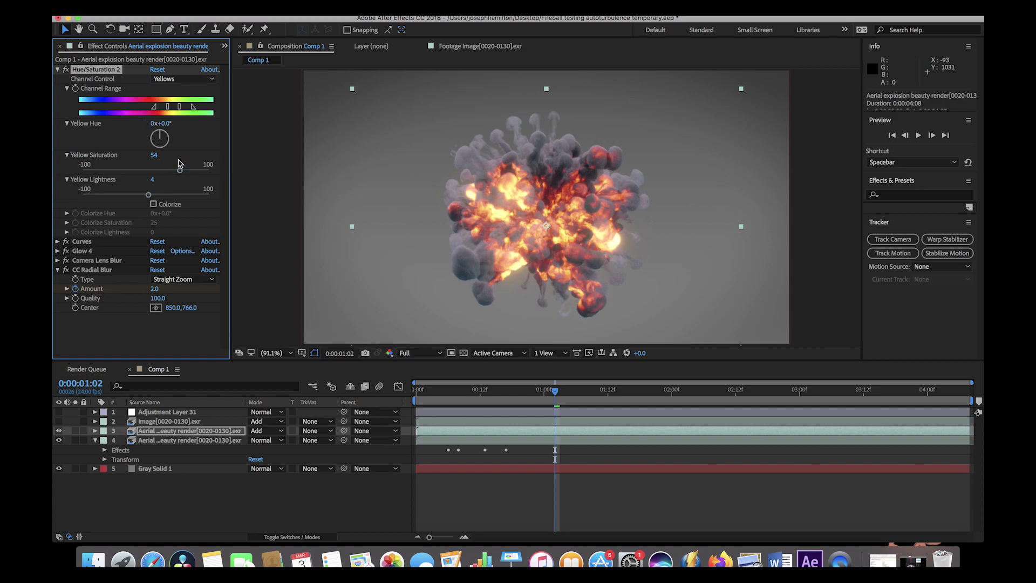
click(58, 70)
click(60, 78)
click(58, 79)
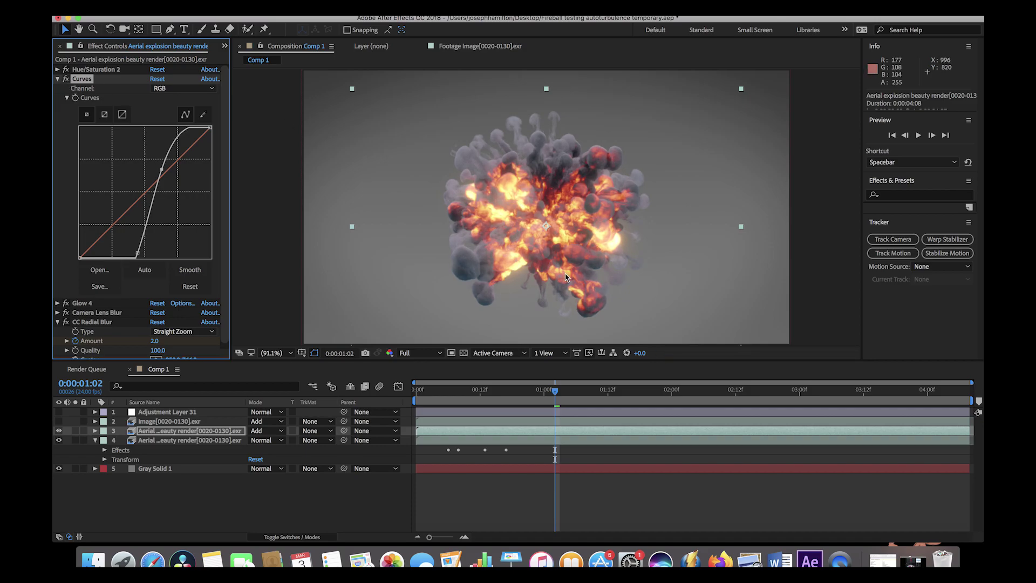
click(57, 78)
Step: Review the Glow 4 settings, keeping Glow Radius at 184.0, then collapse them
click(82, 88)
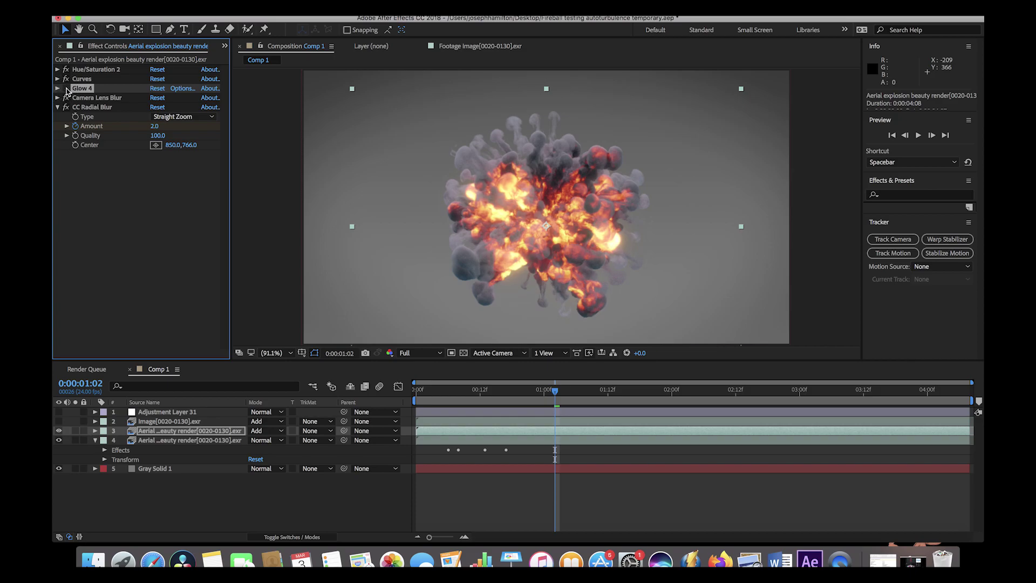
click(58, 89)
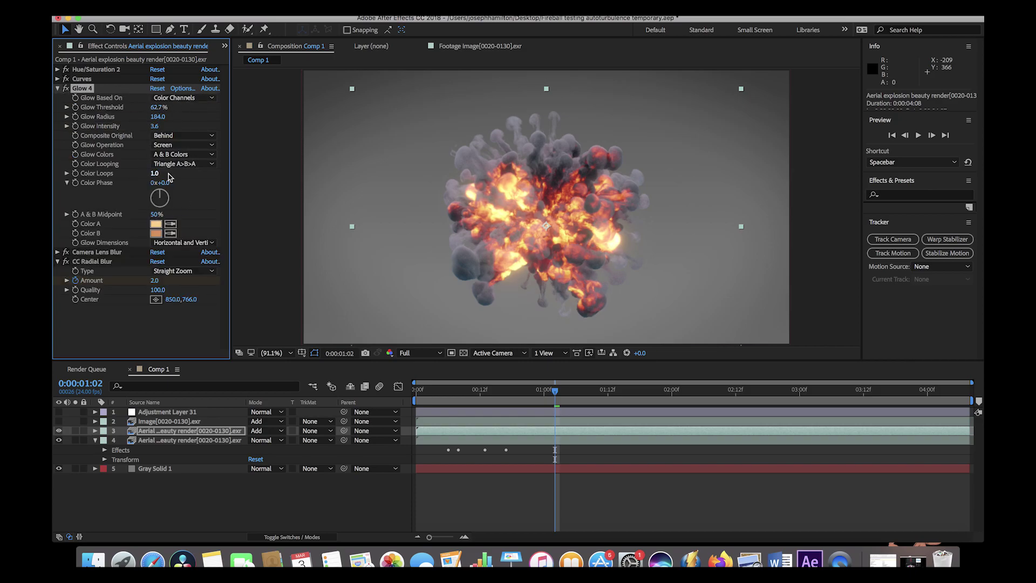
click(158, 118)
key(Return)
click(57, 88)
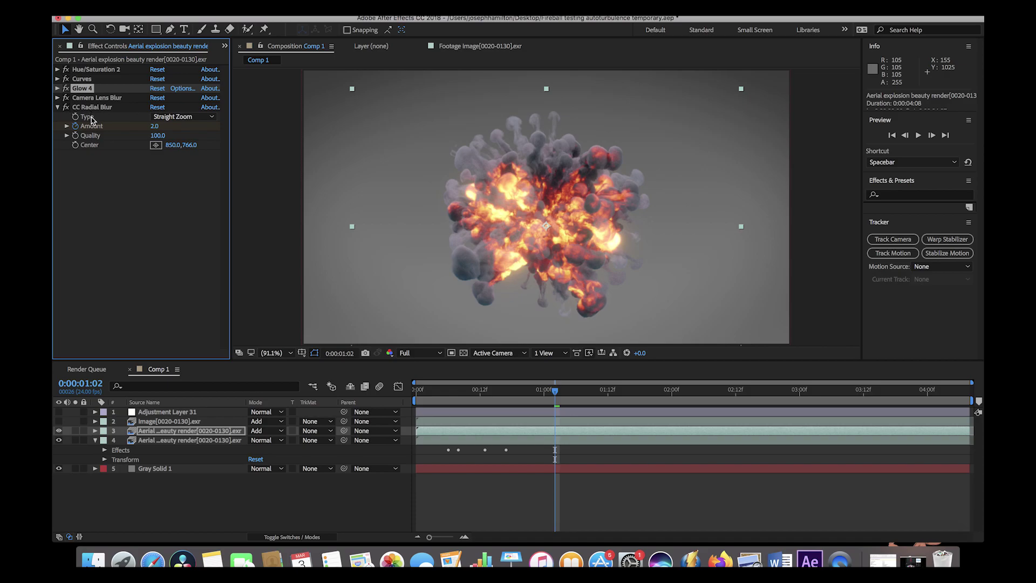
Step: Check CC Radial Blur's Straight Zoom, Amount 2.0 settings and fold them away
click(63, 99)
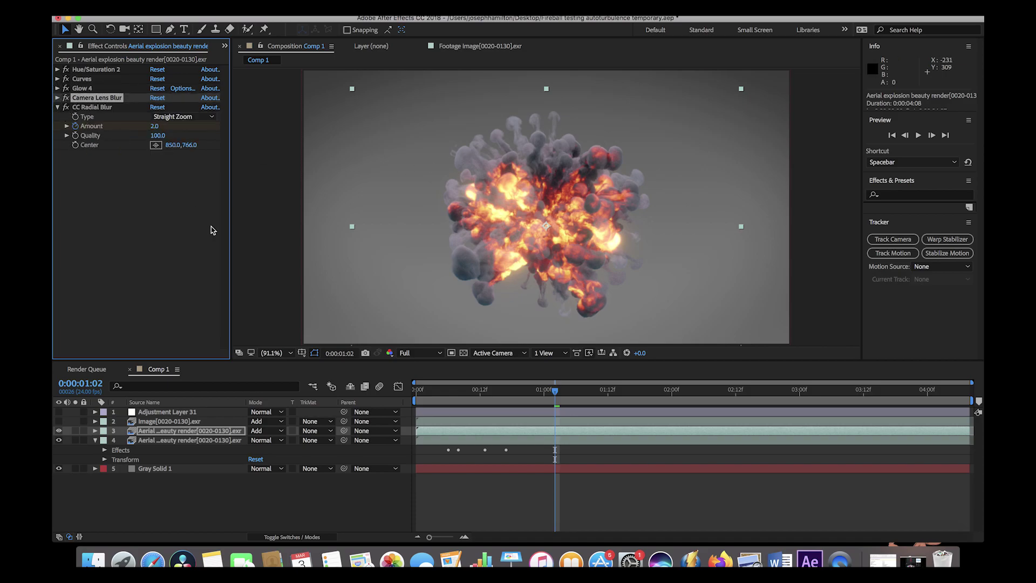
click(69, 107)
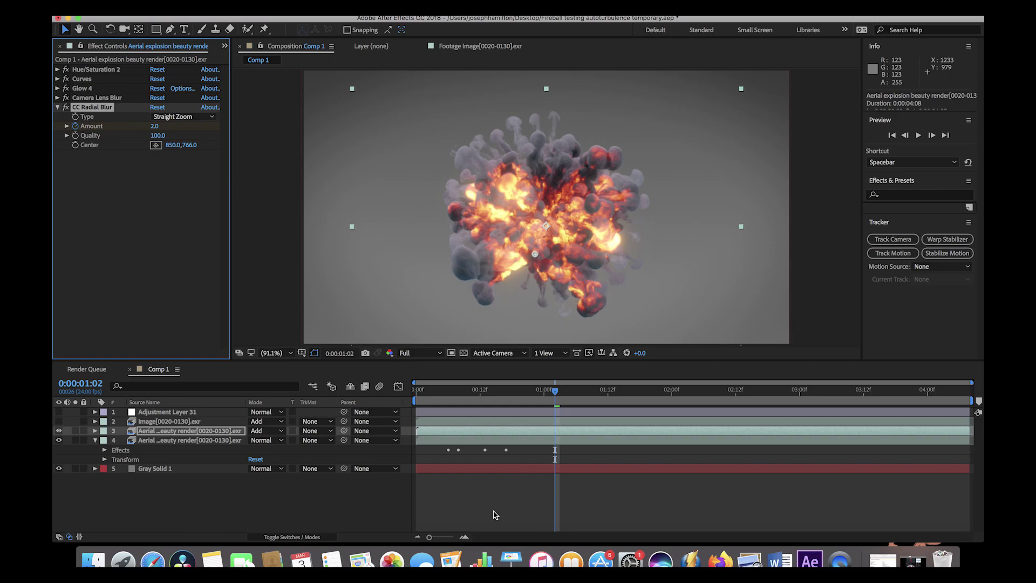
click(58, 107)
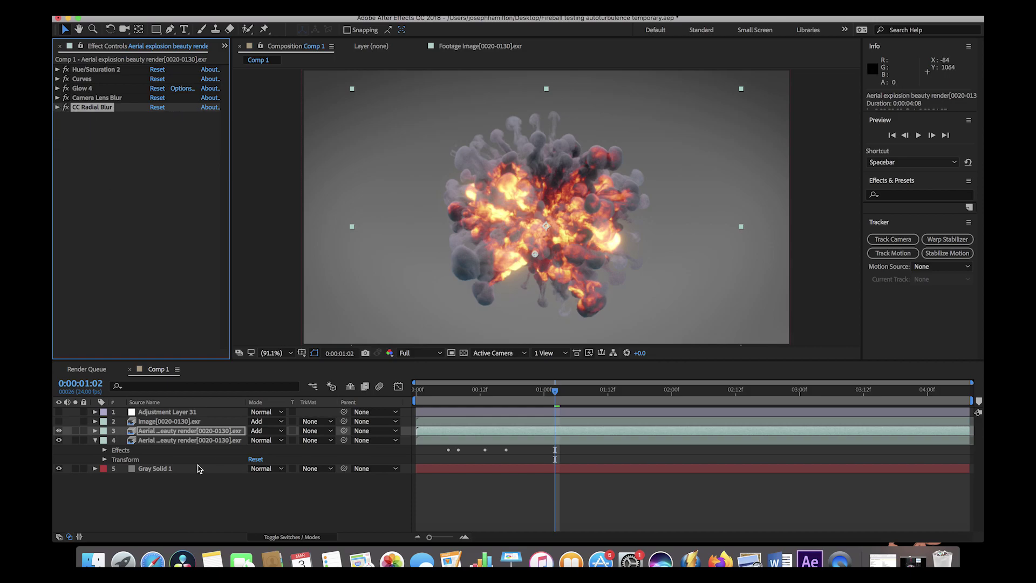
Step: Solo the visible Image[0020-0130].exr flash layer and scrub back to its peak frame
click(162, 421)
drag(59, 427, 60, 430)
click(76, 421)
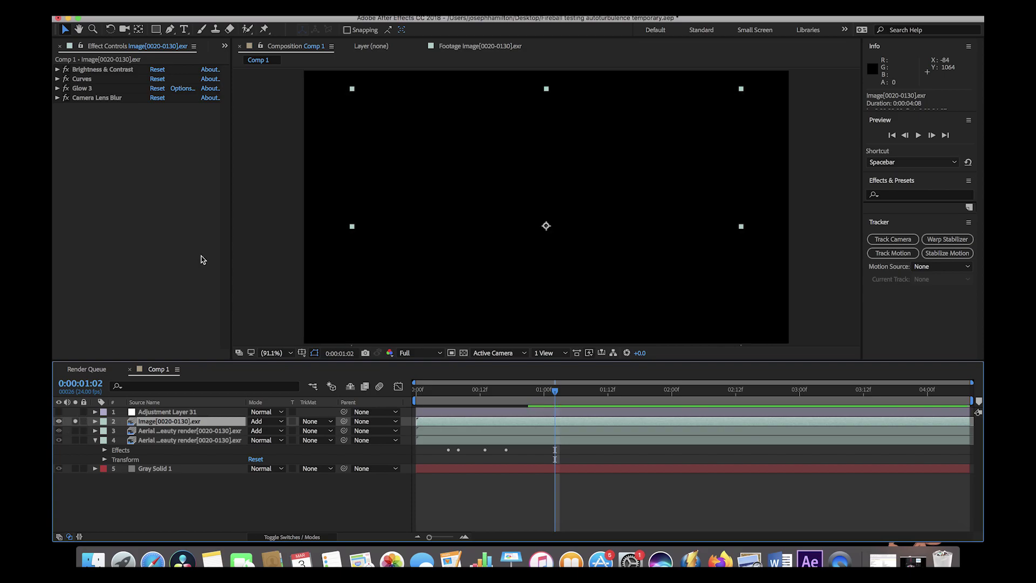
click(512, 391)
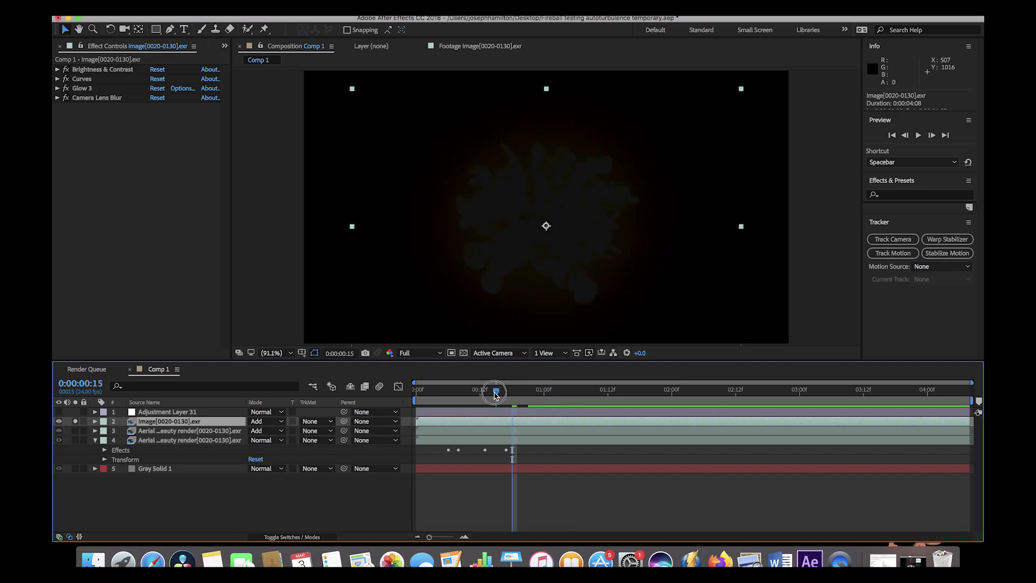
drag(494, 395, 469, 391)
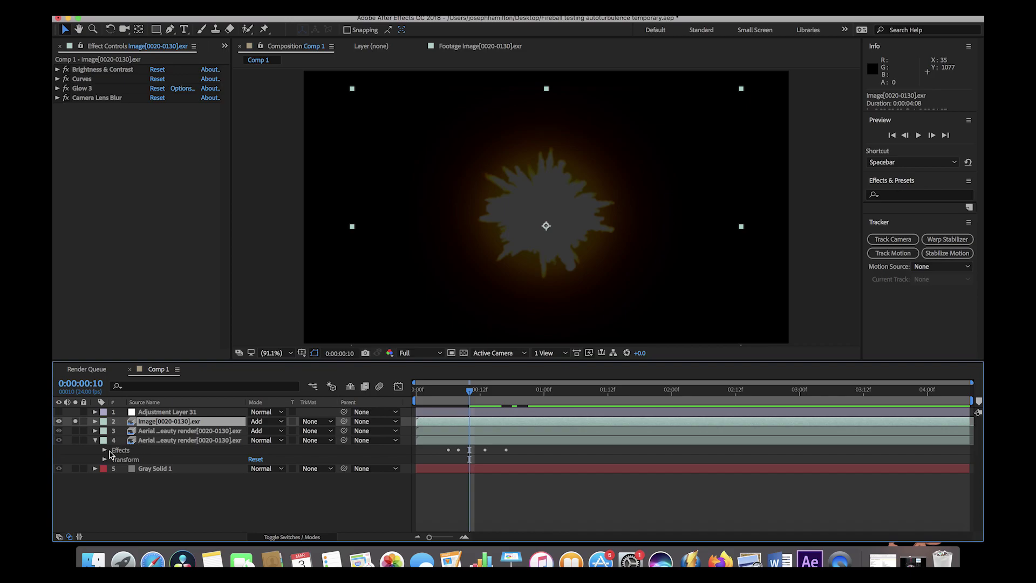
Step: Unsolo the flash, compare with it hidden, re-enable it and scrub to 1:04
click(76, 422)
click(59, 422)
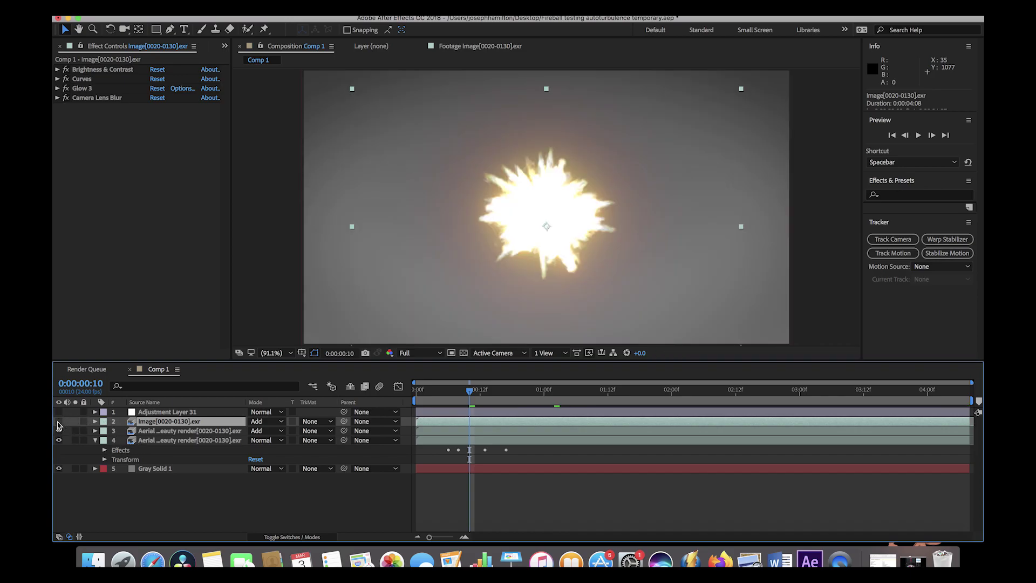
click(491, 390)
click(519, 393)
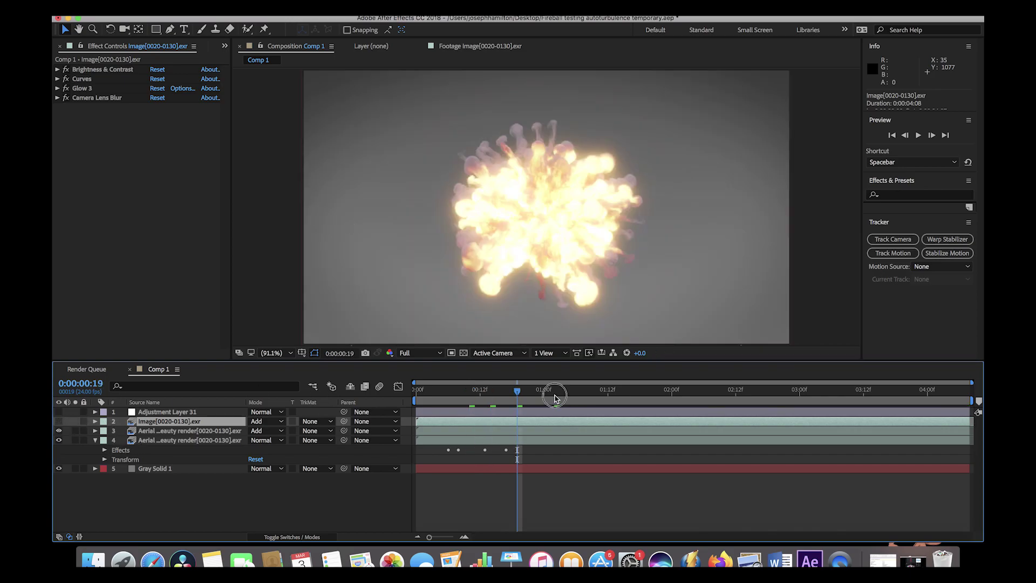
click(555, 393)
key(apostrophe)
key(apostrophe)
click(58, 421)
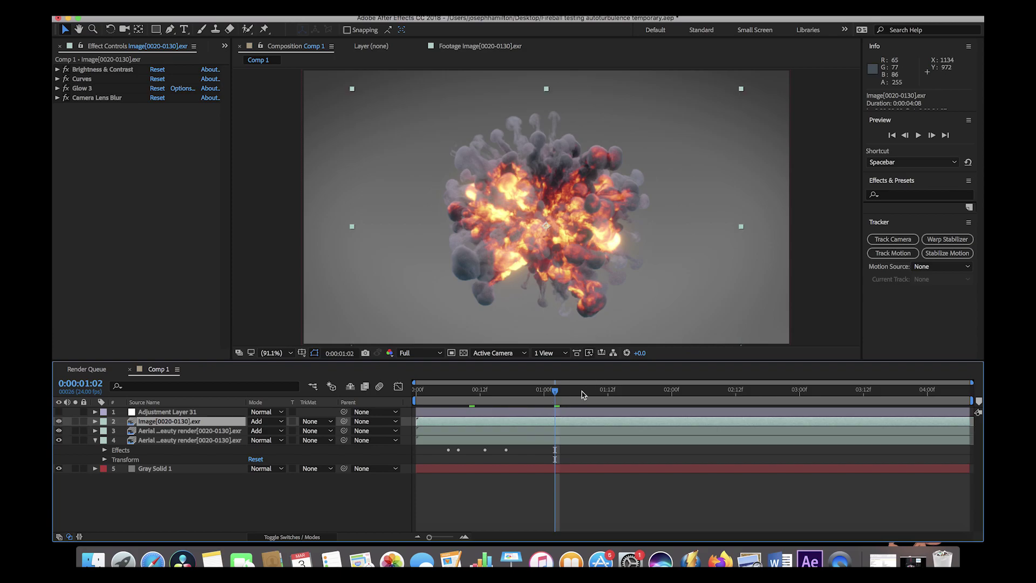
click(506, 404)
drag(506, 404, 565, 404)
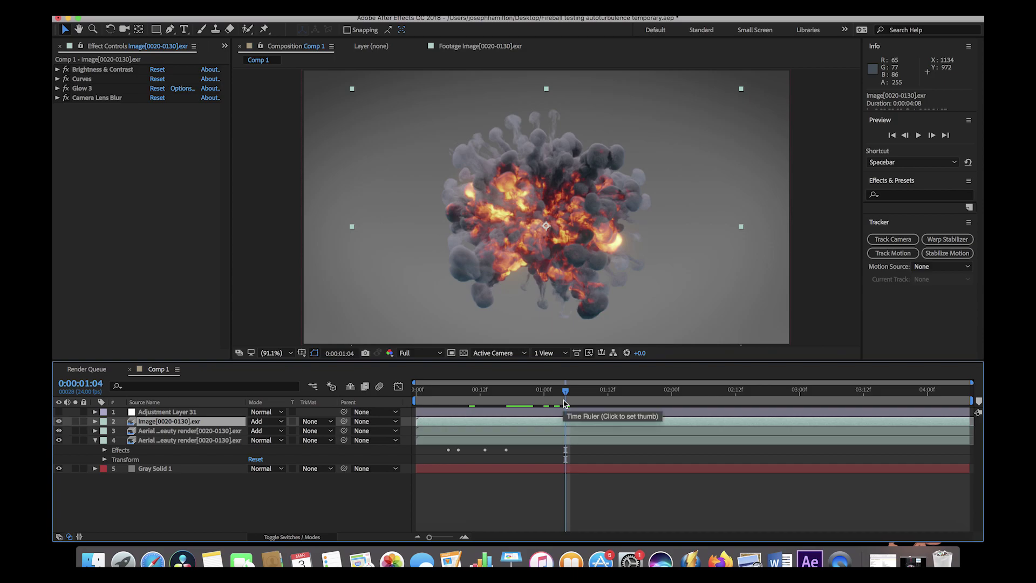
Step: Collapse the aerial layer, reveal the flash layer's Transform group and scrub its Opacity fade
click(95, 439)
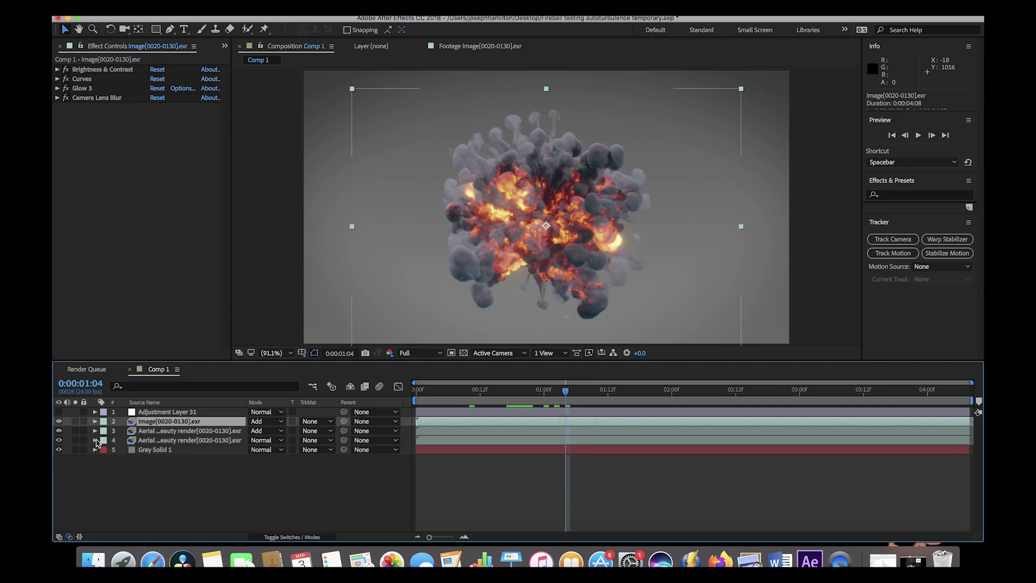
click(95, 421)
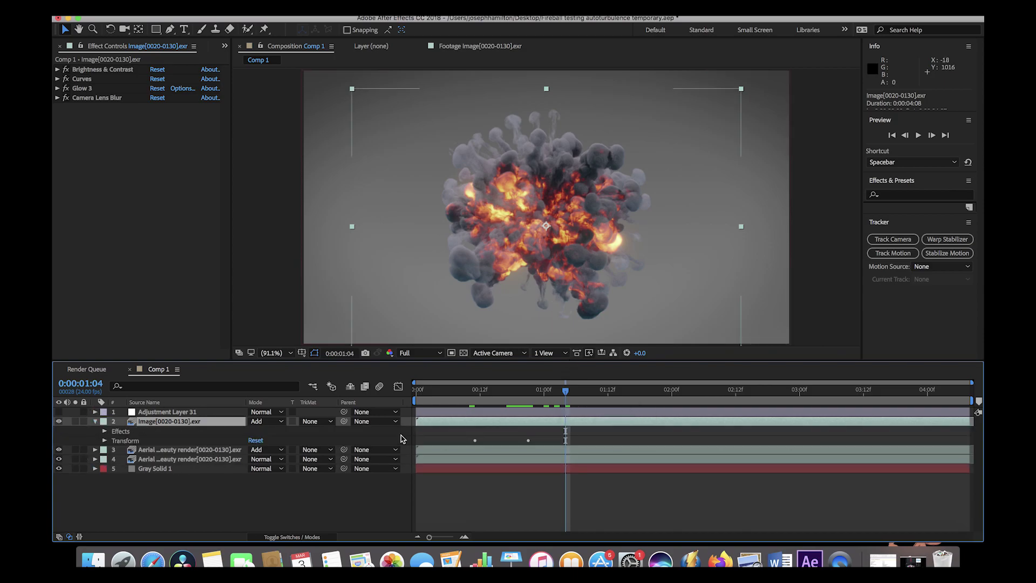
click(105, 440)
click(496, 388)
drag(469, 398, 539, 422)
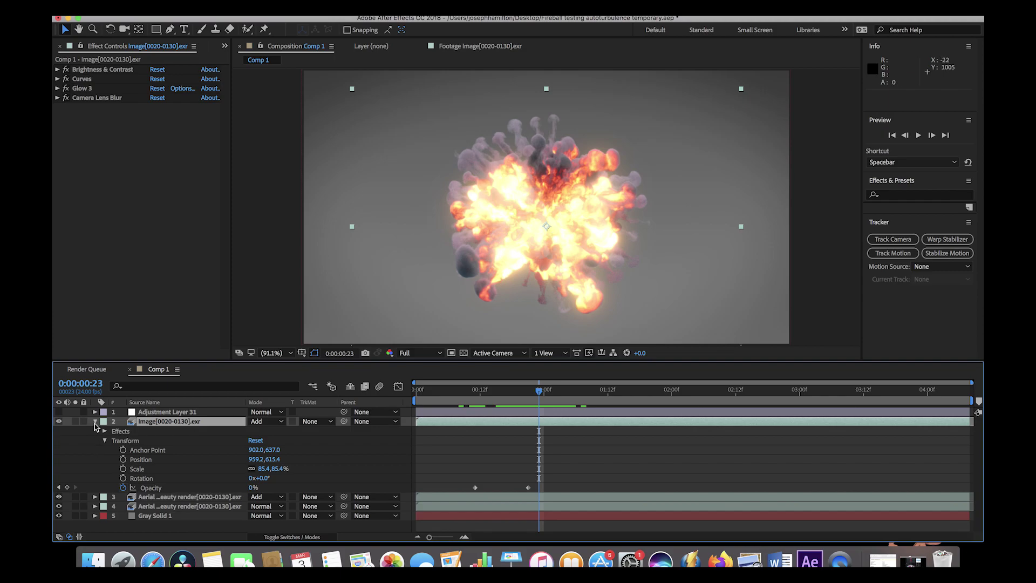
Step: Return to 0:17, where Opacity is 9%, and toggle the flash layer off and on to compare
key(Page_Up)
key(Page_Up)
key(Page_Up)
key(Page_Up)
key(Page_Up)
key(Page_Up)
click(59, 422)
click(59, 421)
click(59, 421)
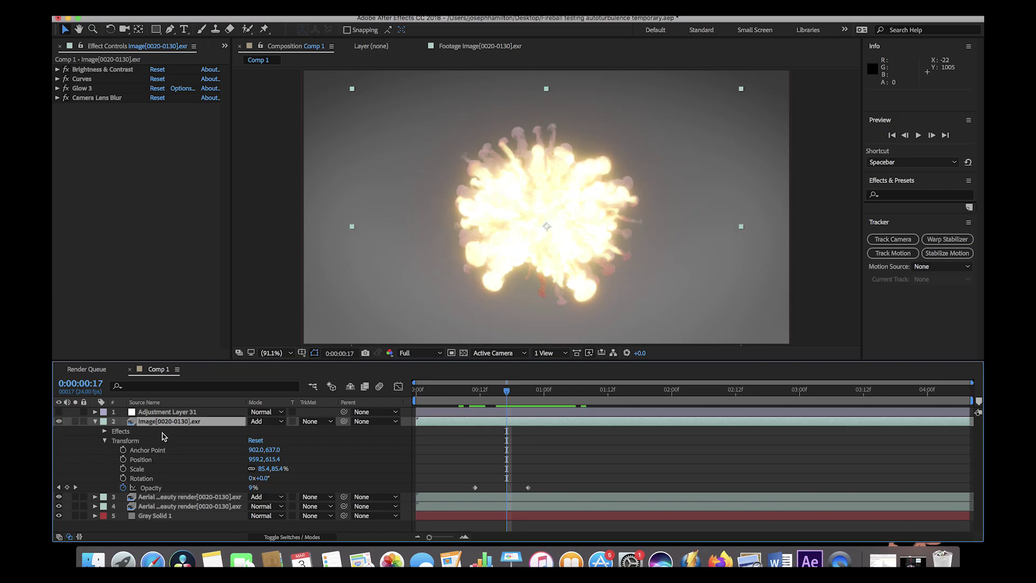
click(86, 70)
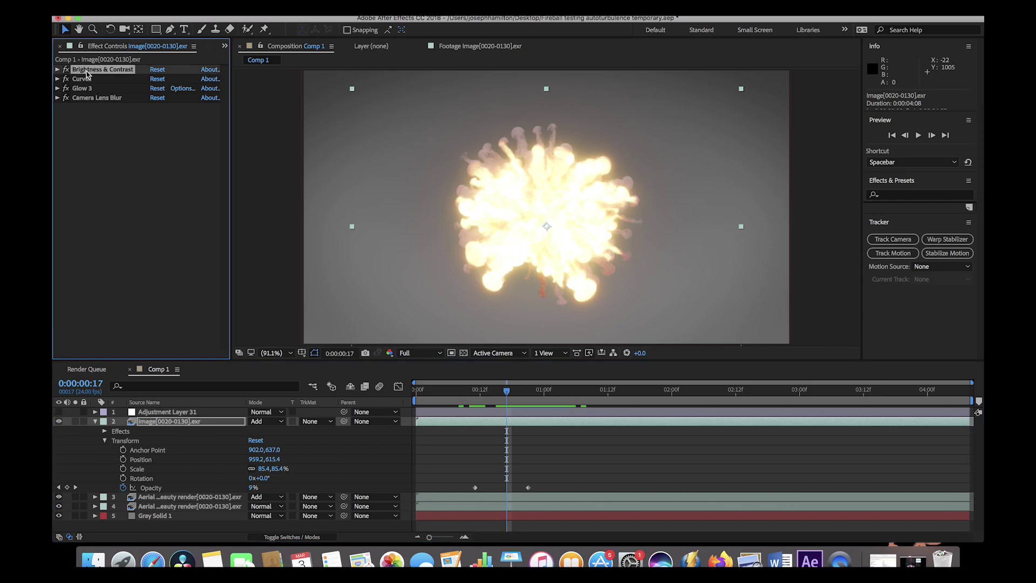
Step: Review the flash layer's Brightness & Contrast and Curves settings
click(58, 69)
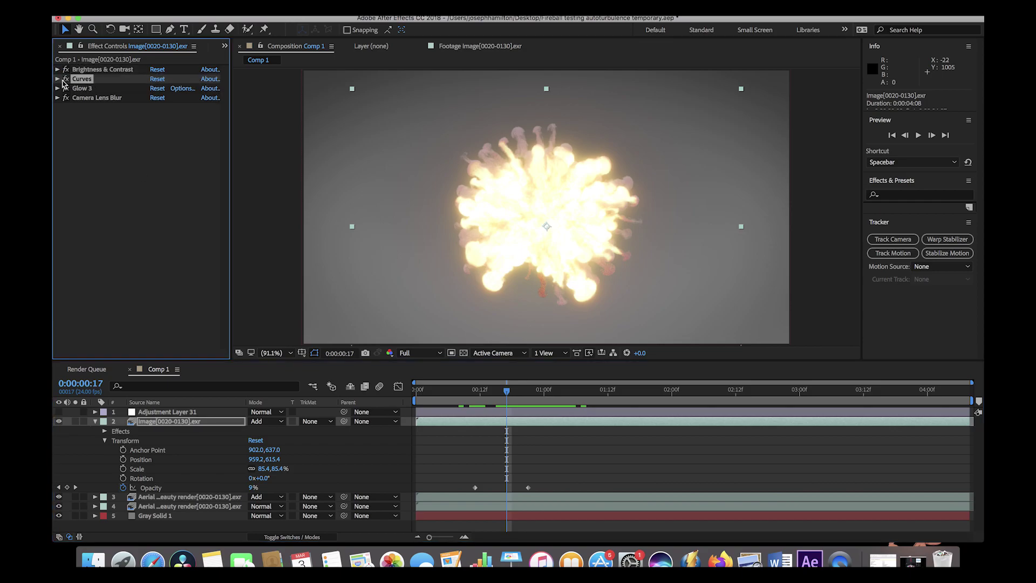
click(57, 80)
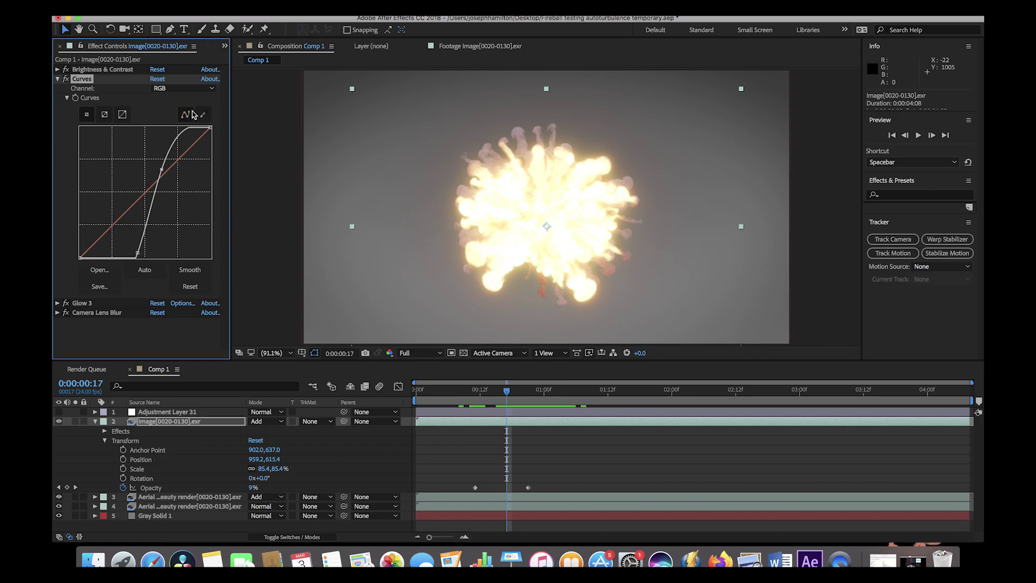
click(58, 79)
Step: Review Glow 3 and Camera Lens Blur (Blur Radius 5.0, Hexagon iris, Threshold 204)
click(82, 90)
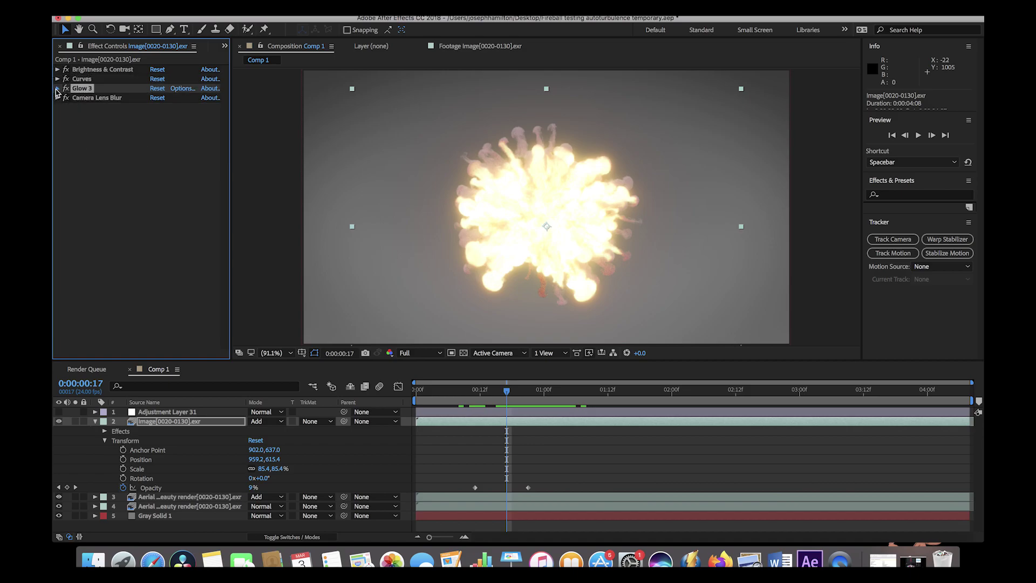
click(57, 90)
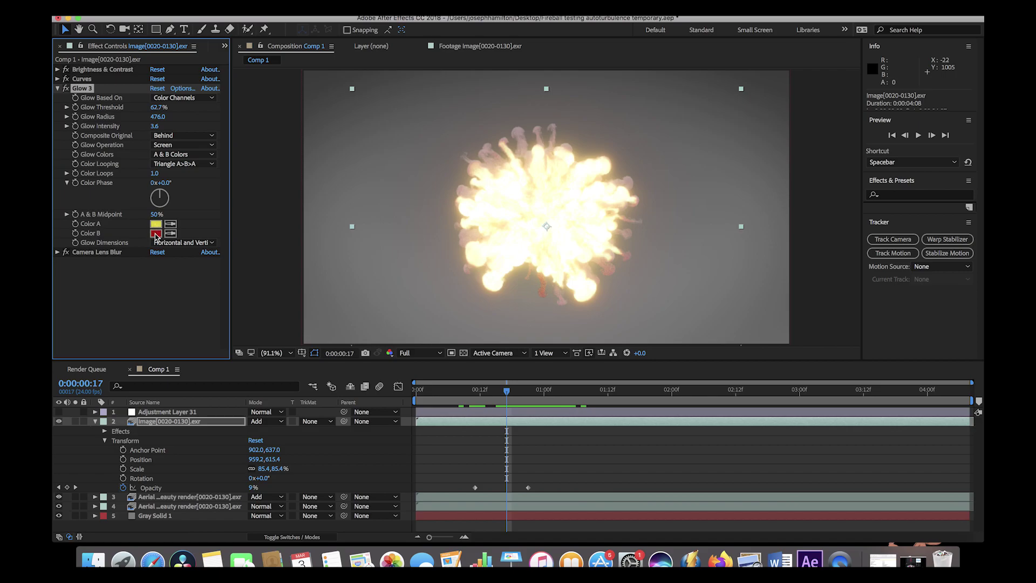
click(57, 88)
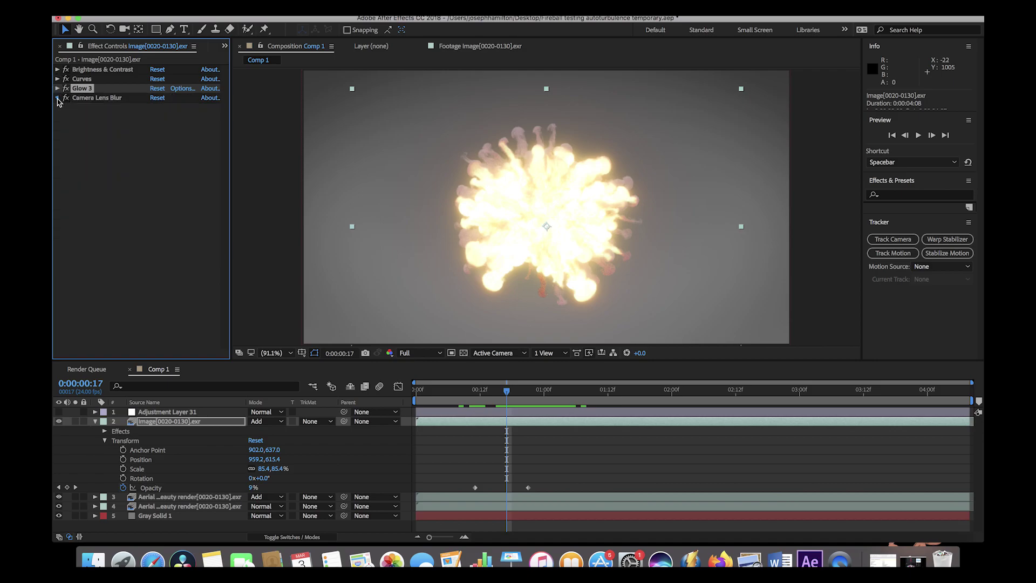
click(58, 98)
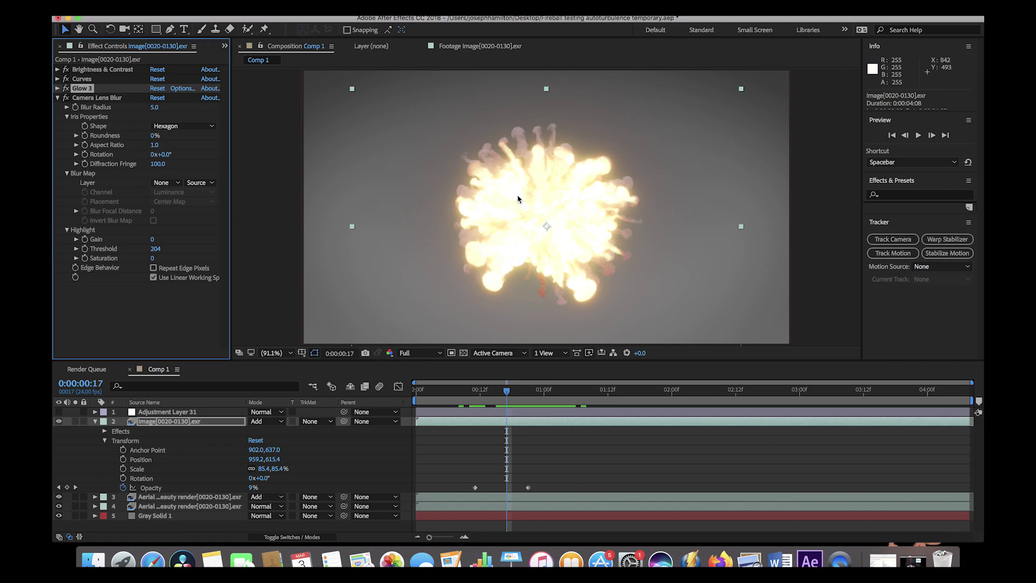
click(58, 98)
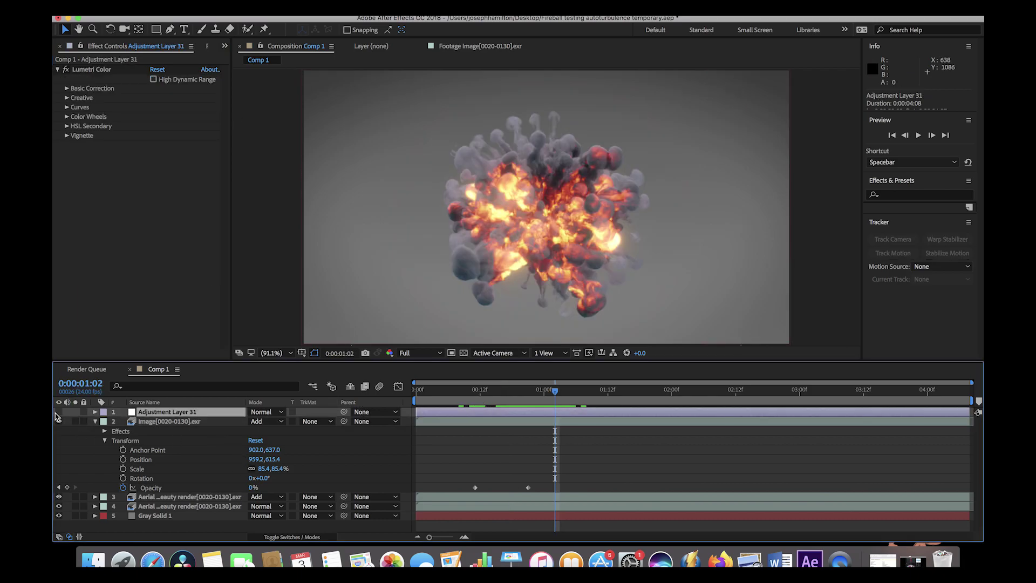
Step: Enable Adjustment Layer 31's Lumetri Color and preview the fireball from 0:00:00:00
click(59, 412)
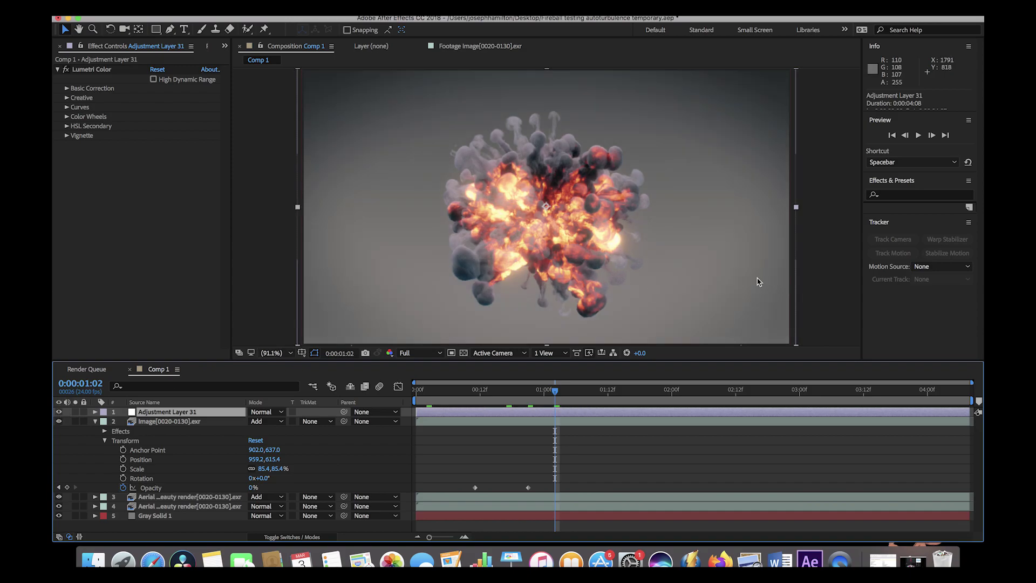
click(475, 394)
key(space)
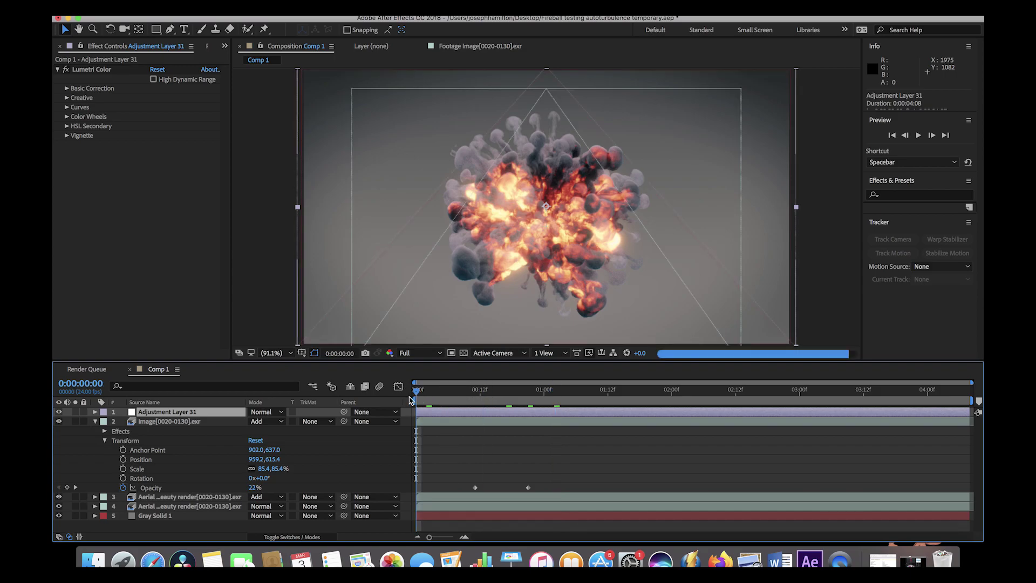